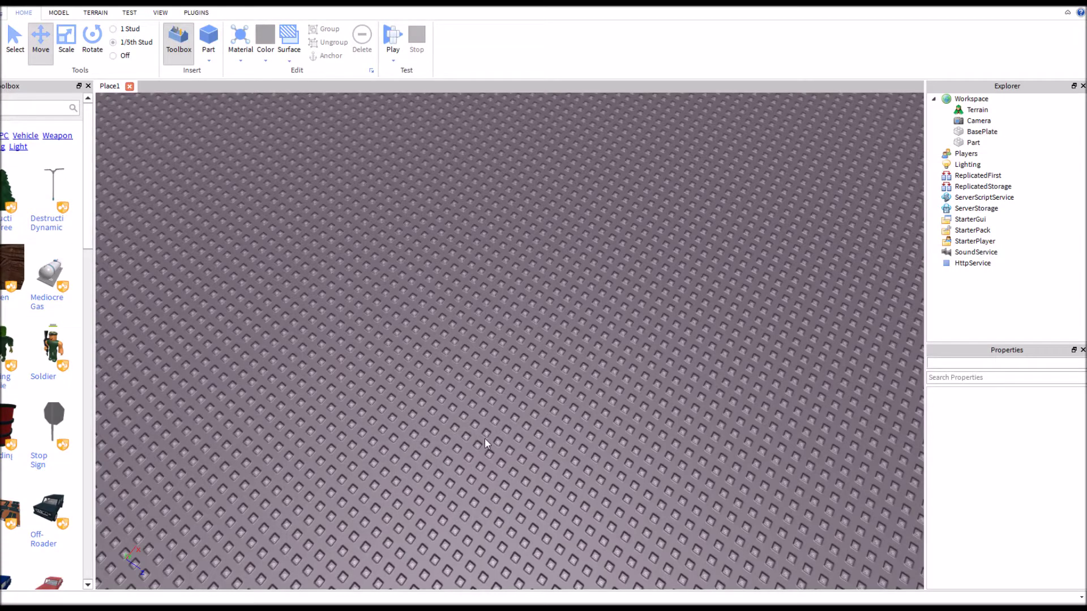
Change the BasePlate's TopSurface from Studs to Smooth, then deselect it.
{"action": "scroll", "coordinate": [579, 429], "scroll_direction": "down", "scroll_amount": 3}
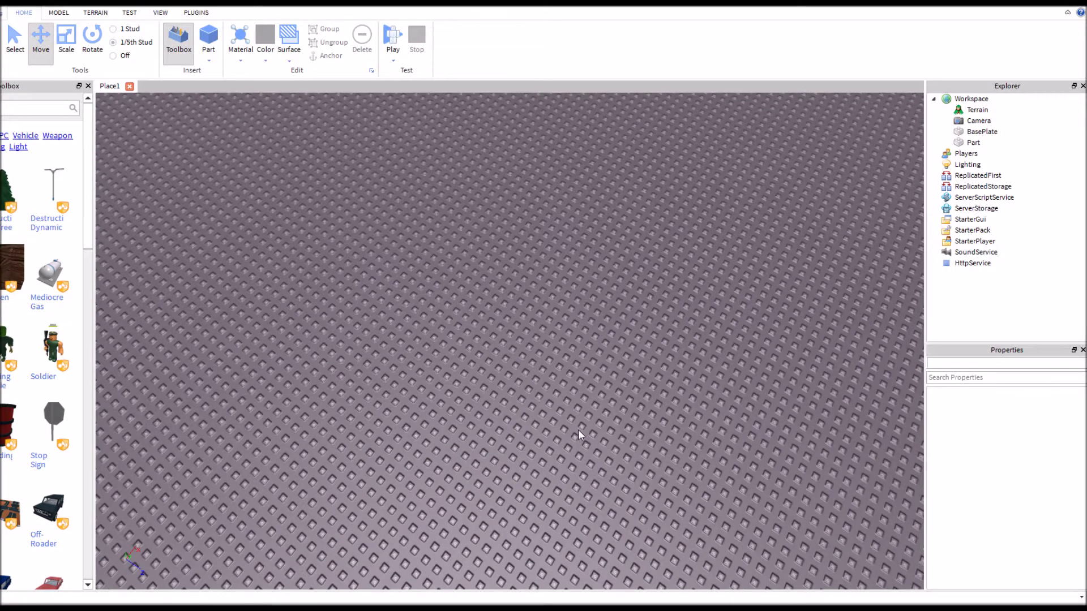
{"action": "right_click", "coordinate": [578, 429]}
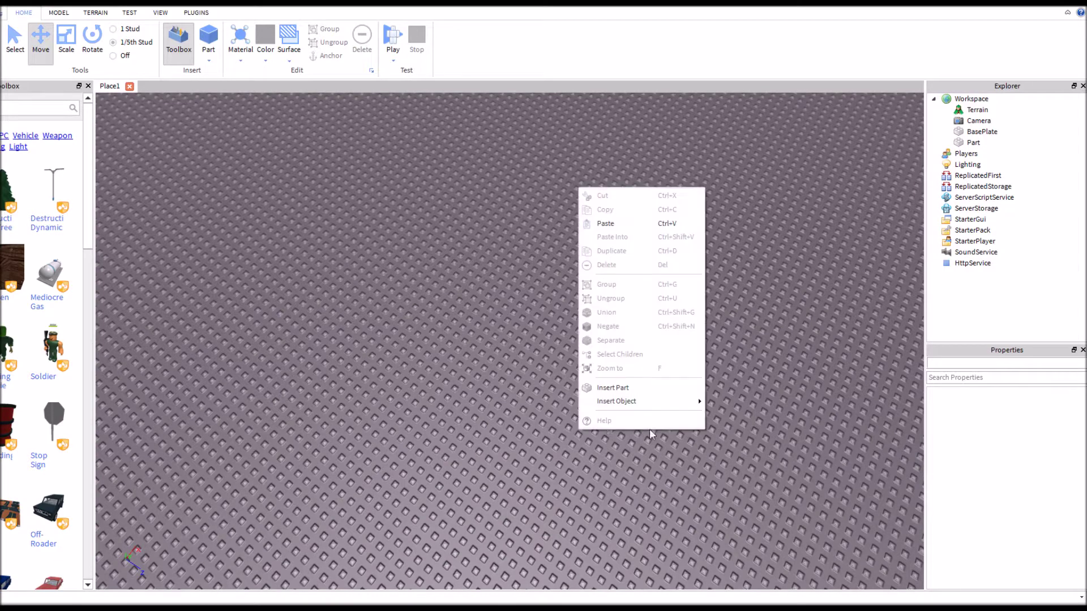
{"action": "left_click", "coordinate": [765, 413]}
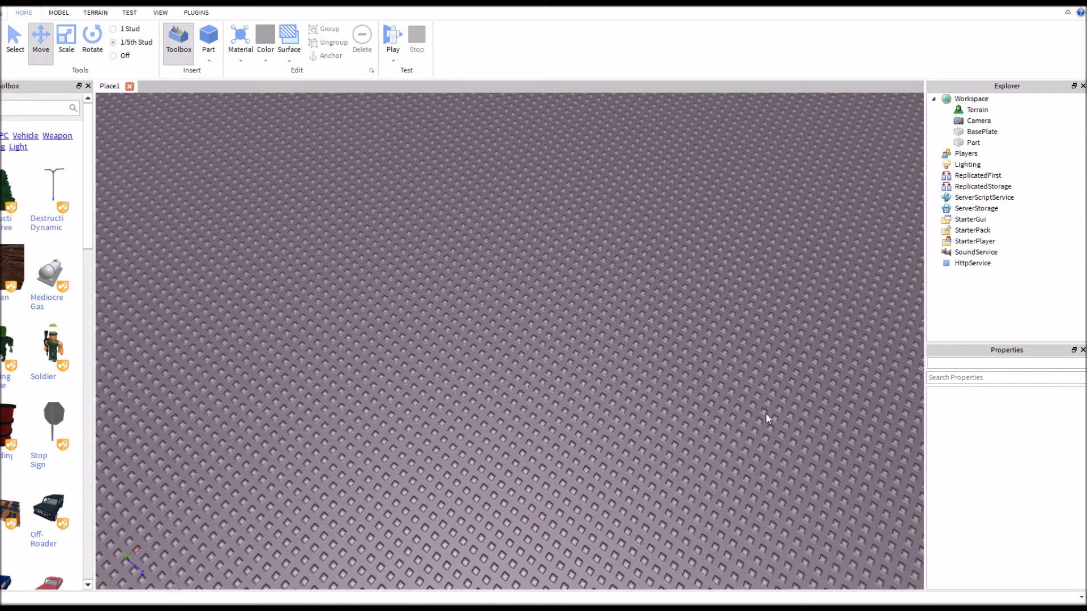
{"action": "left_click", "coordinate": [985, 132]}
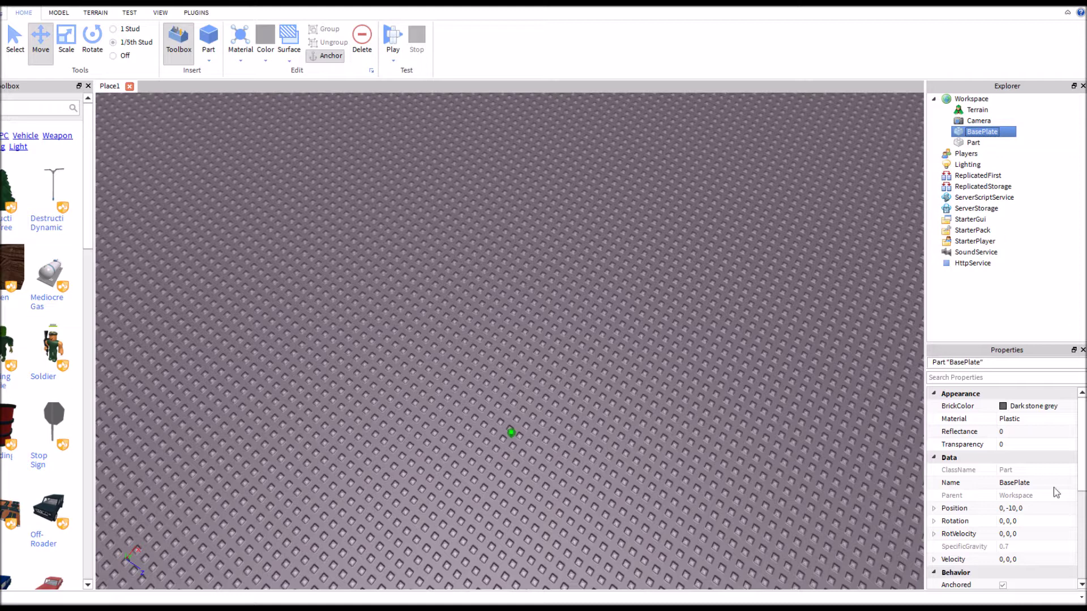
{"action": "scroll", "coordinate": [1013, 509], "scroll_direction": "down", "scroll_amount": 10}
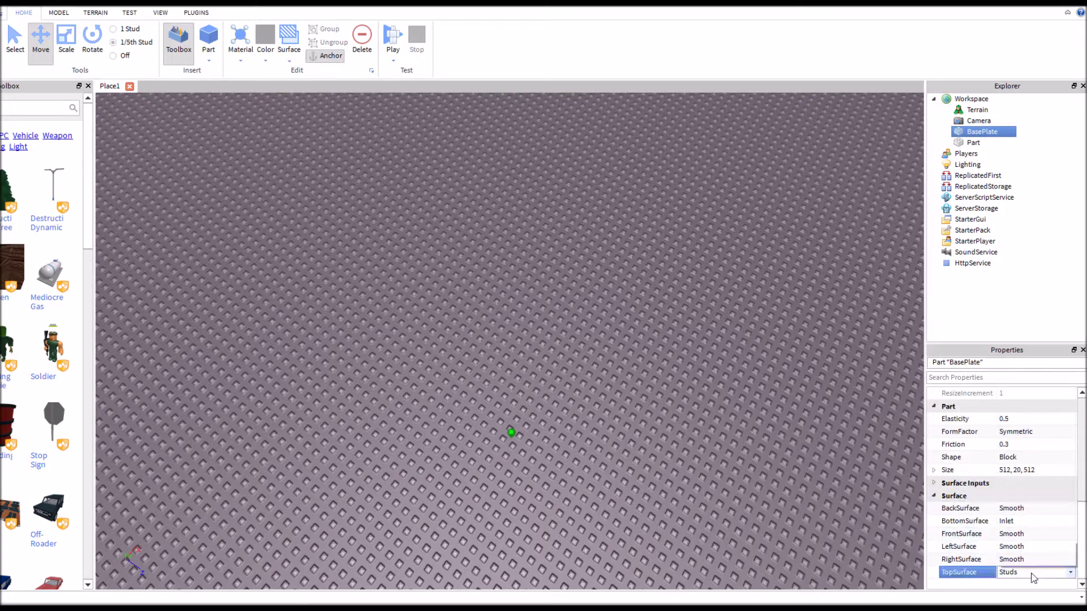
{"action": "left_click", "coordinate": [1034, 572]}
{"action": "left_click", "coordinate": [1025, 545]}
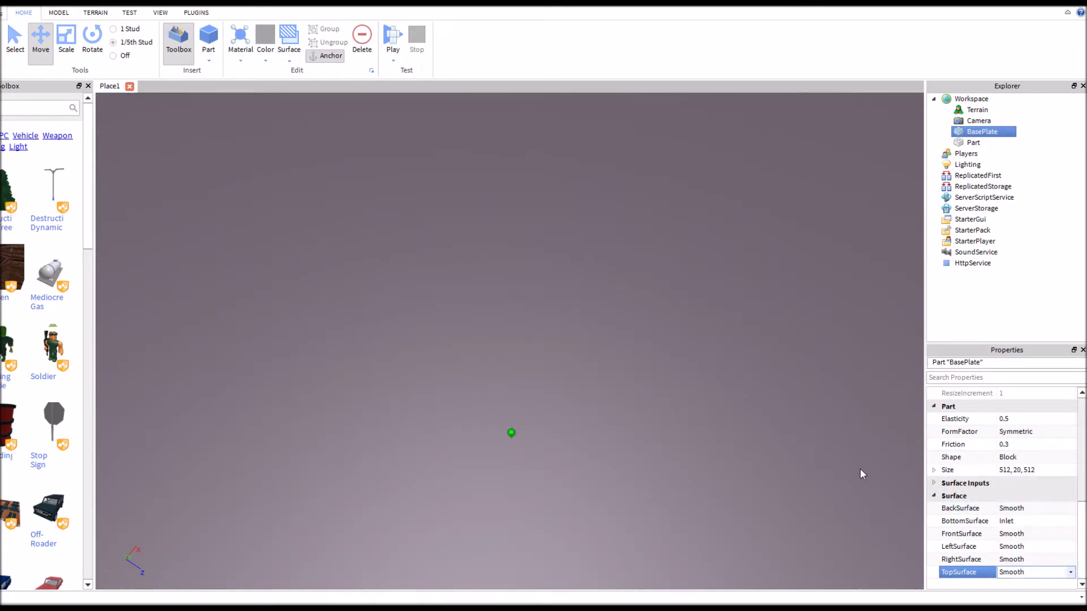
{"action": "left_click", "coordinate": [673, 502]}
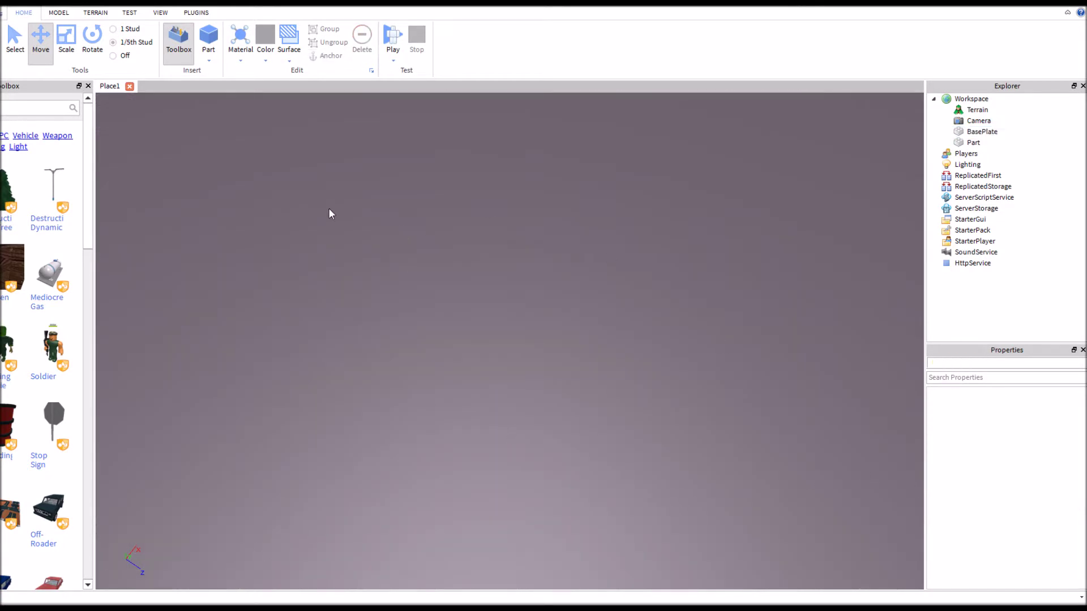
Box-select the hidden part, zoom to it with F, and check its Size reads 0, 0, 0.
{"action": "left_click_drag", "start_coordinate": [331, 213], "coordinate": [660, 475]}
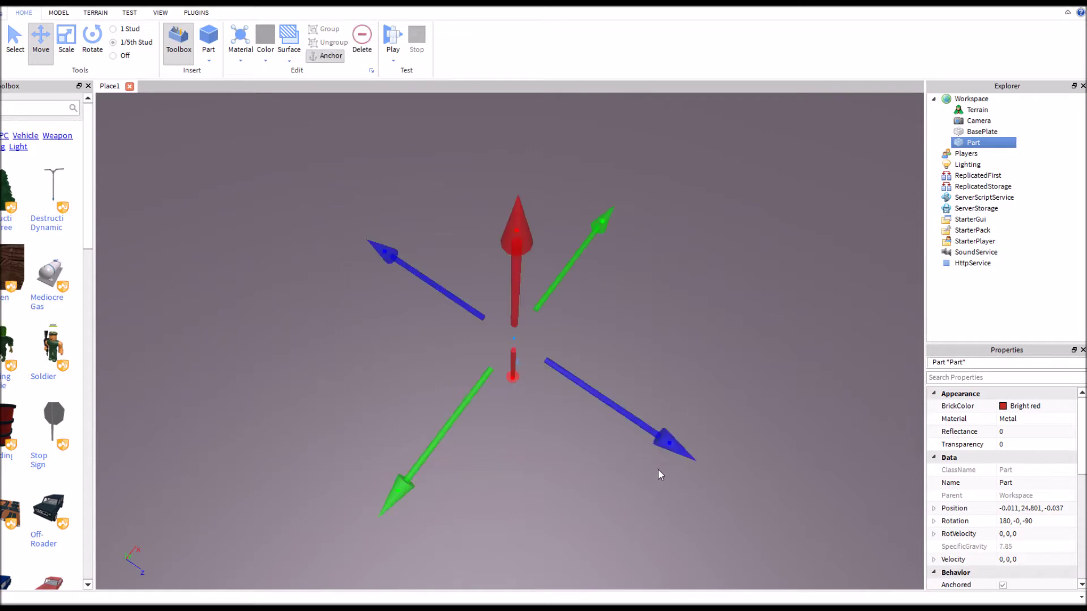
{"action": "key", "text": "f"}
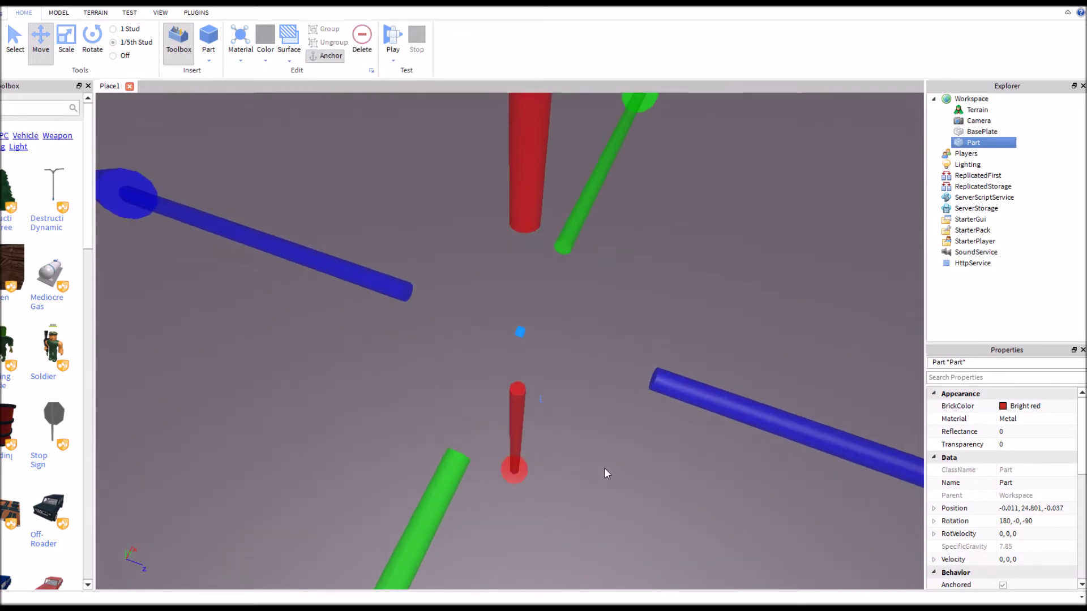
{"action": "key", "text": "w"}
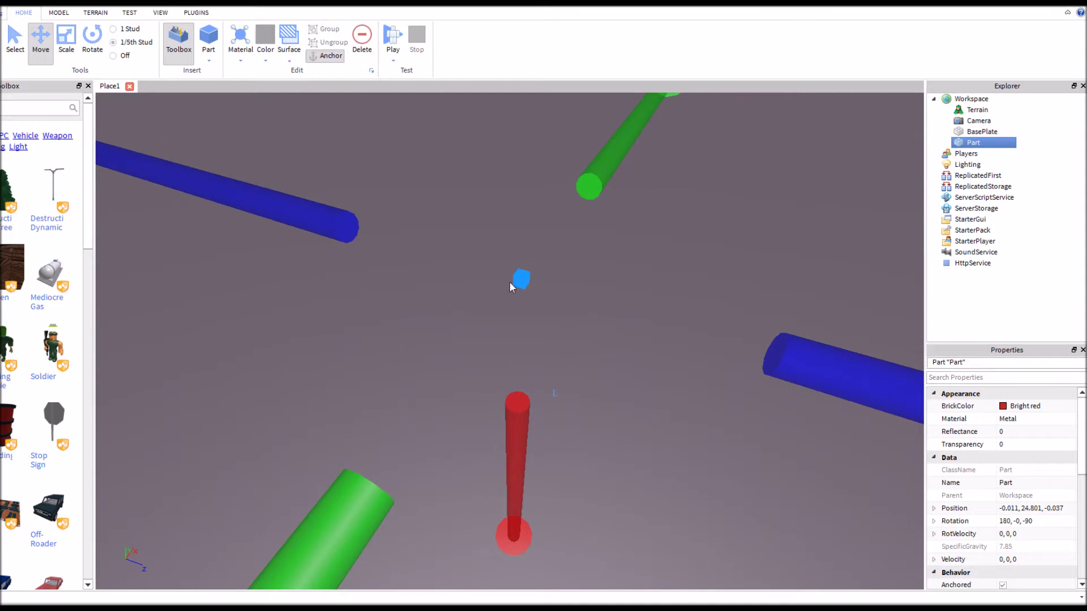
{"action": "scroll", "coordinate": [1033, 566], "scroll_direction": "down", "scroll_amount": 5}
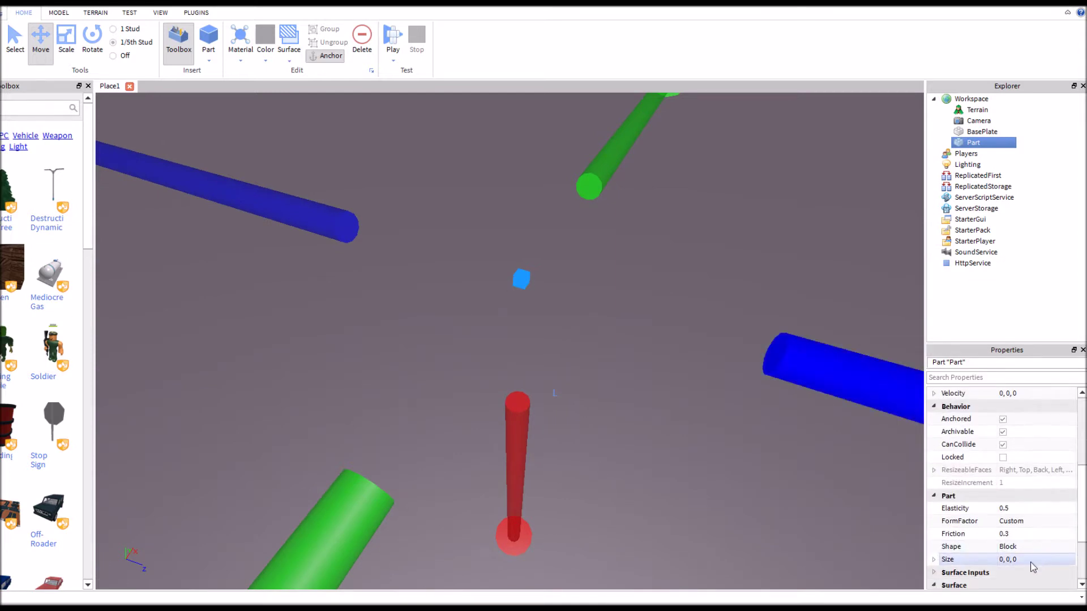
{"action": "left_click", "coordinate": [1032, 562]}
{"action": "left_click", "coordinate": [933, 560]}
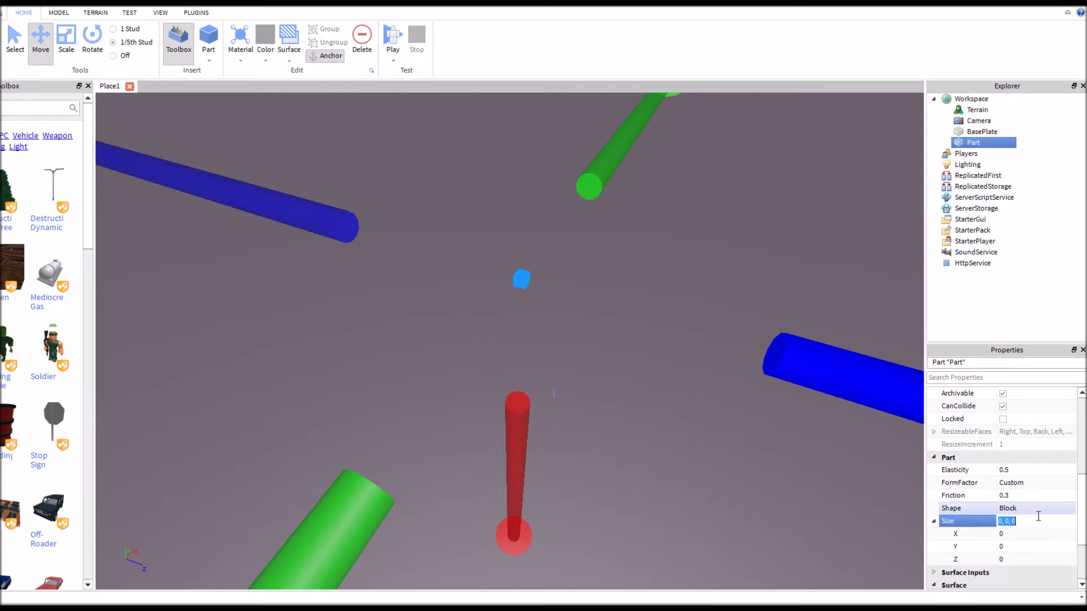
{"action": "scroll", "coordinate": [1082, 461], "scroll_direction": "up", "scroll_amount": 3}
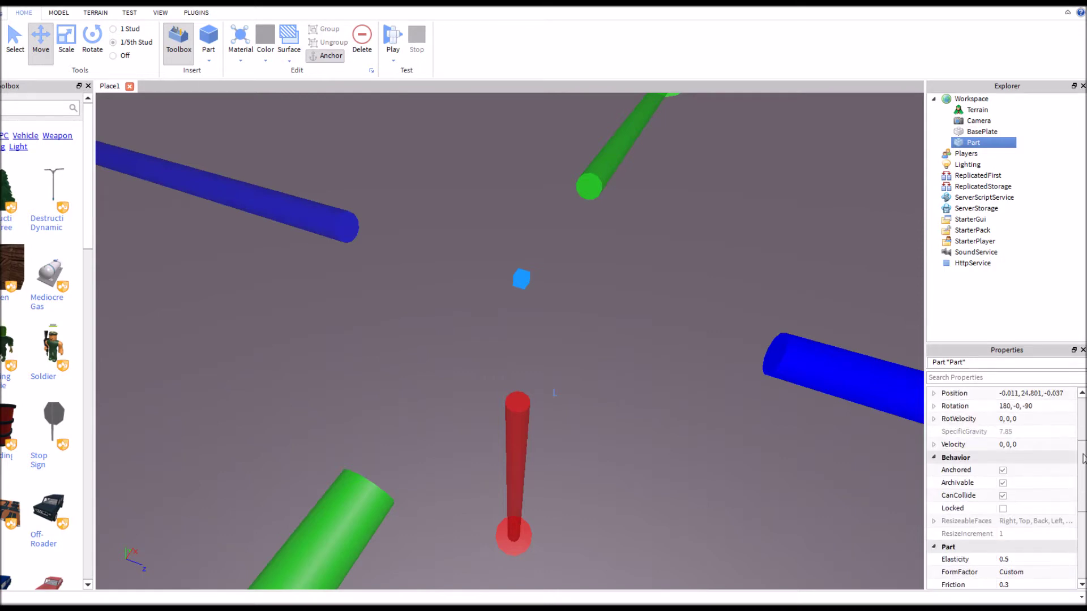
{"action": "scroll", "coordinate": [1082, 458], "scroll_direction": "up", "scroll_amount": 3}
{"action": "scroll", "coordinate": [1078, 442], "scroll_direction": "down", "scroll_amount": 2}
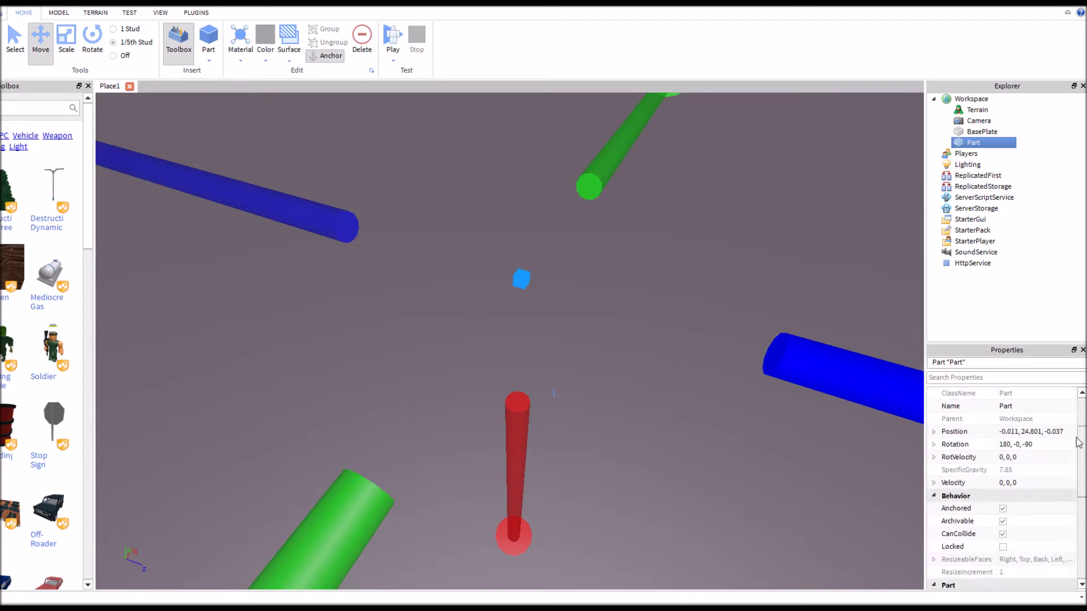
{"action": "scroll", "coordinate": [1079, 443], "scroll_direction": "down", "scroll_amount": 5}
{"action": "scroll", "coordinate": [1057, 533], "scroll_direction": "up", "scroll_amount": 3}
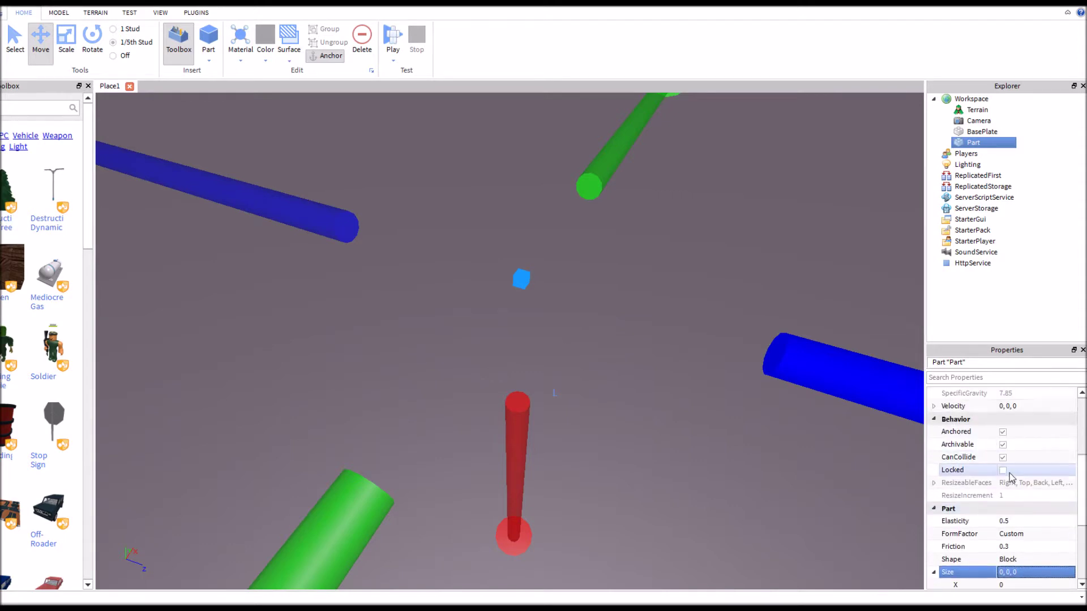
Reselect the tiny stray part and delete it from the Workspace.
{"action": "left_click_drag", "start_coordinate": [456, 231], "coordinate": [577, 338]}
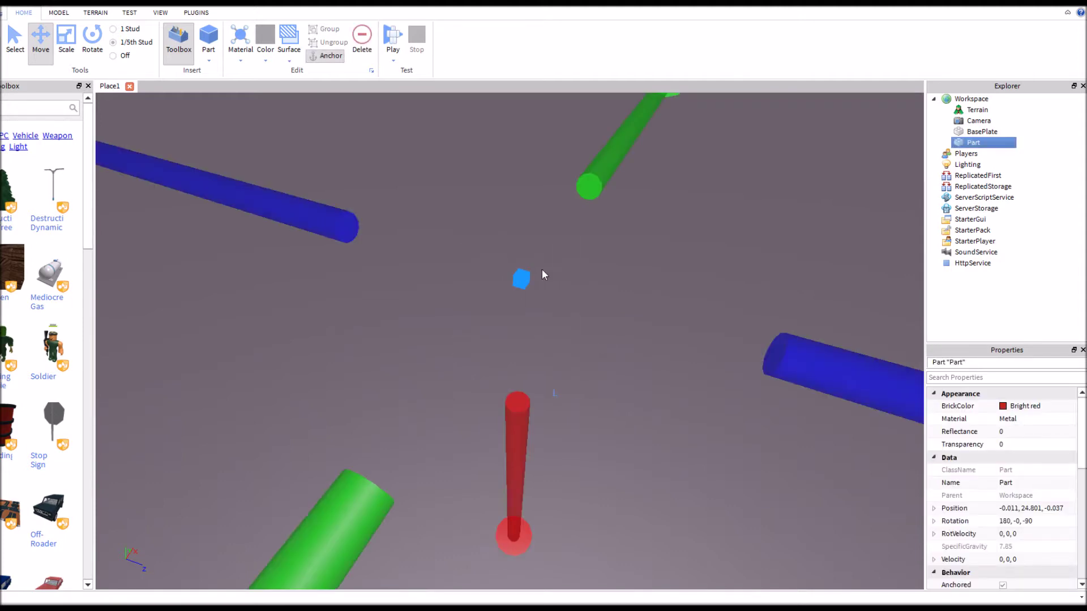
{"action": "left_click", "coordinate": [678, 447]}
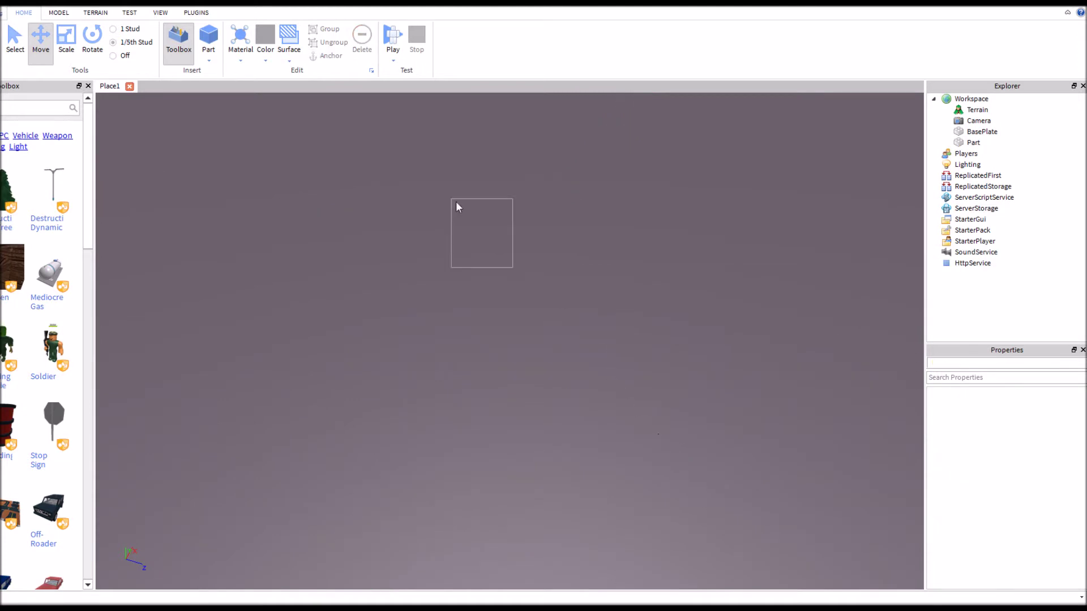
{"action": "left_click_drag", "start_coordinate": [456, 204], "coordinate": [457, 205]}
{"action": "left_click", "coordinate": [530, 283]}
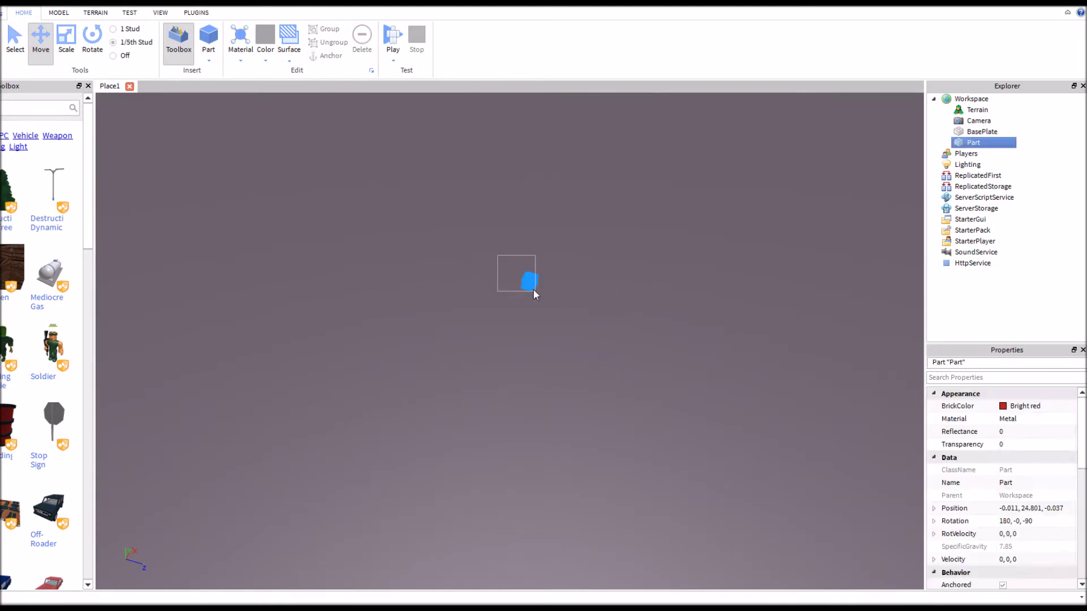
{"action": "key", "text": "Delete"}
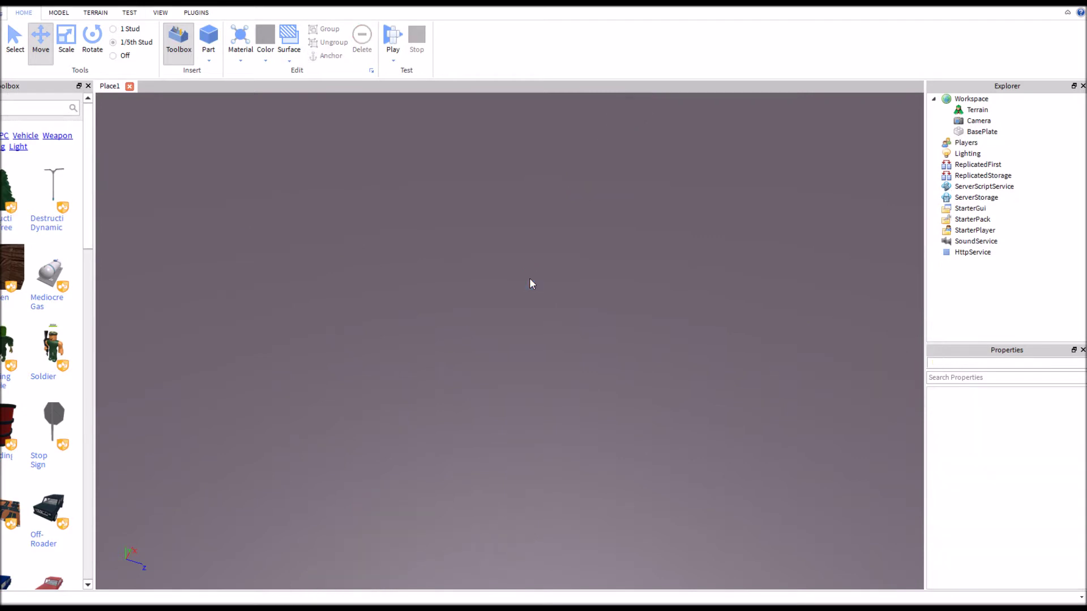
{"action": "right_click_drag", "start_coordinate": [529, 278], "coordinate": [525, 300]}
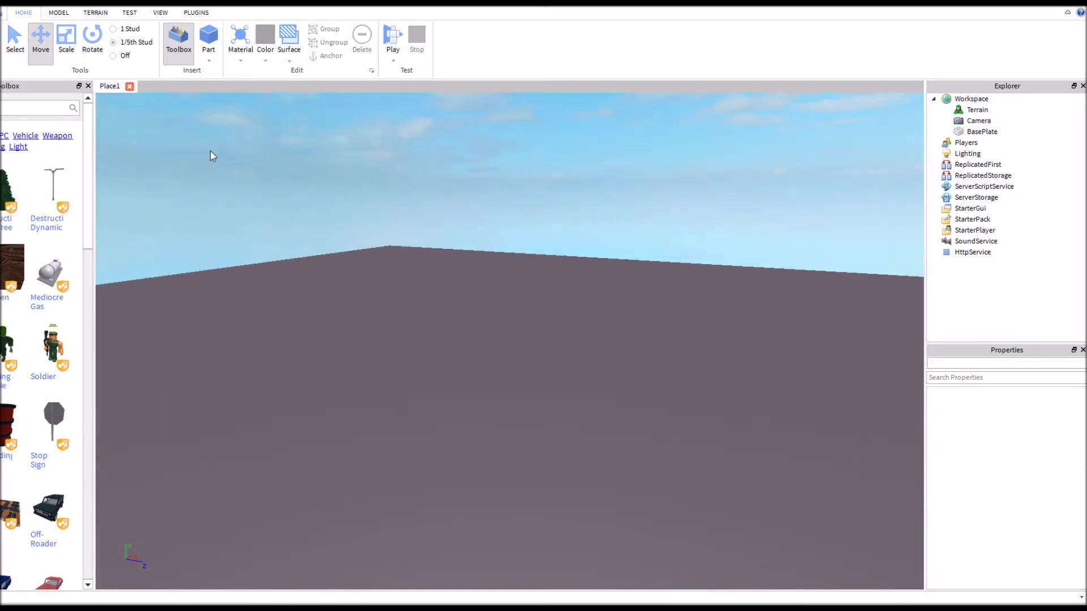
Insert a new block Part into the Workspace.
{"action": "left_click", "coordinate": [210, 59]}
{"action": "left_click", "coordinate": [213, 73]}
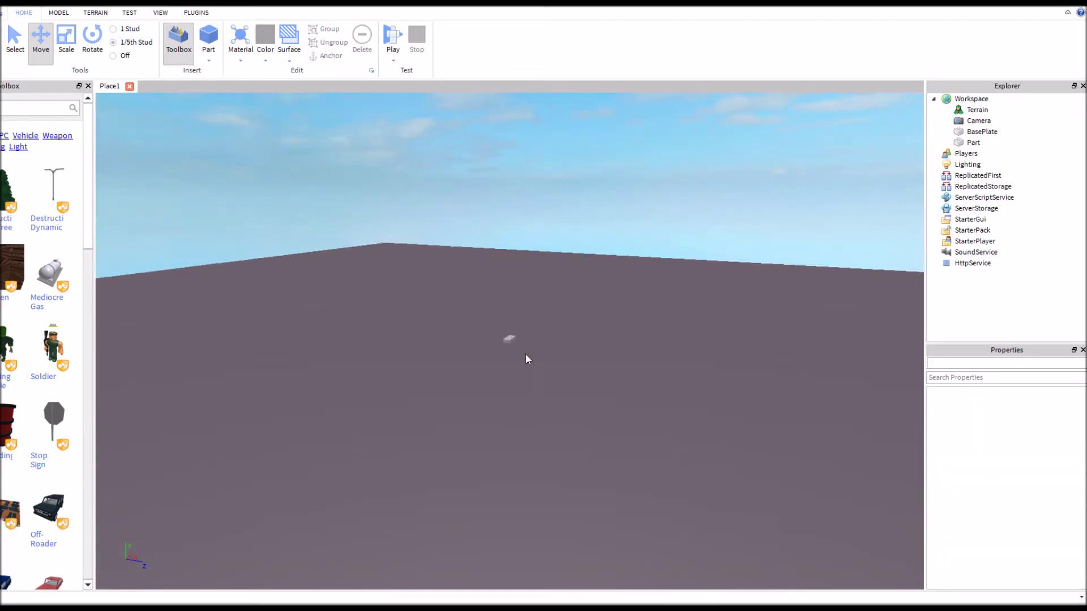
{"action": "left_click", "coordinate": [509, 339]}
Scale the block up to 736.2 × 649.8 × 691.4 studs with the Scale tool.
{"action": "left_click", "coordinate": [66, 38]}
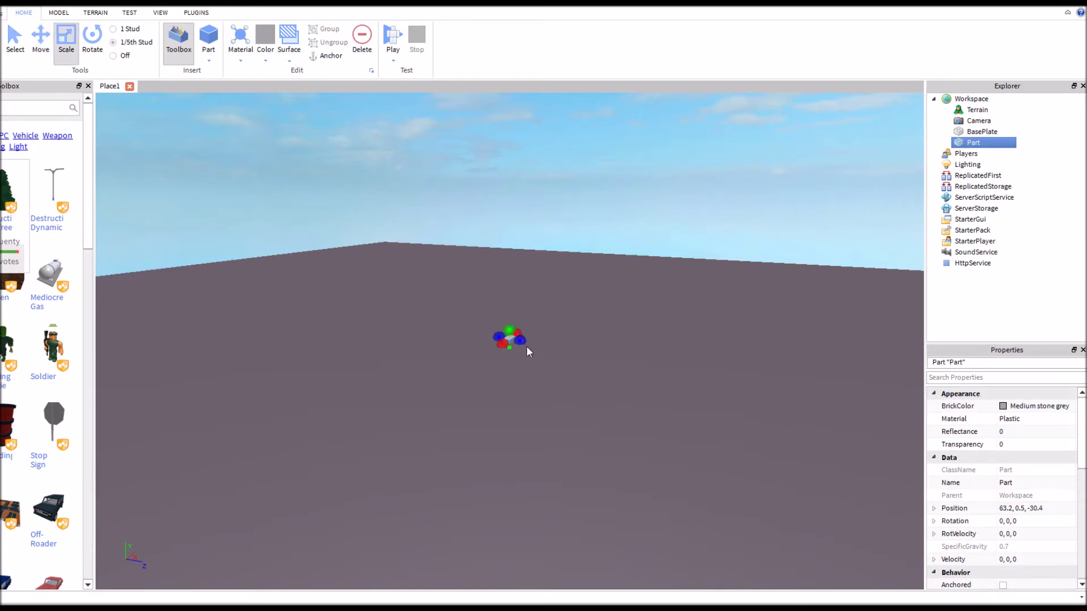
{"action": "left_click_drag", "start_coordinate": [519, 339], "coordinate": [669, 387]}
{"action": "left_click_drag", "start_coordinate": [577, 357], "coordinate": [572, 129]}
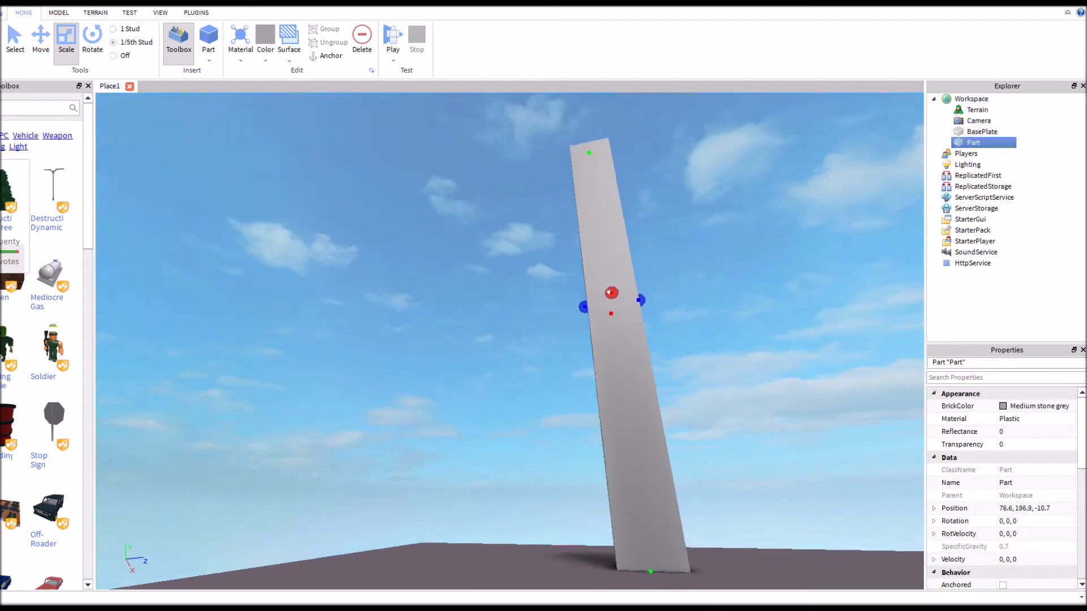
{"action": "left_click_drag", "start_coordinate": [609, 292], "coordinate": [398, 313]}
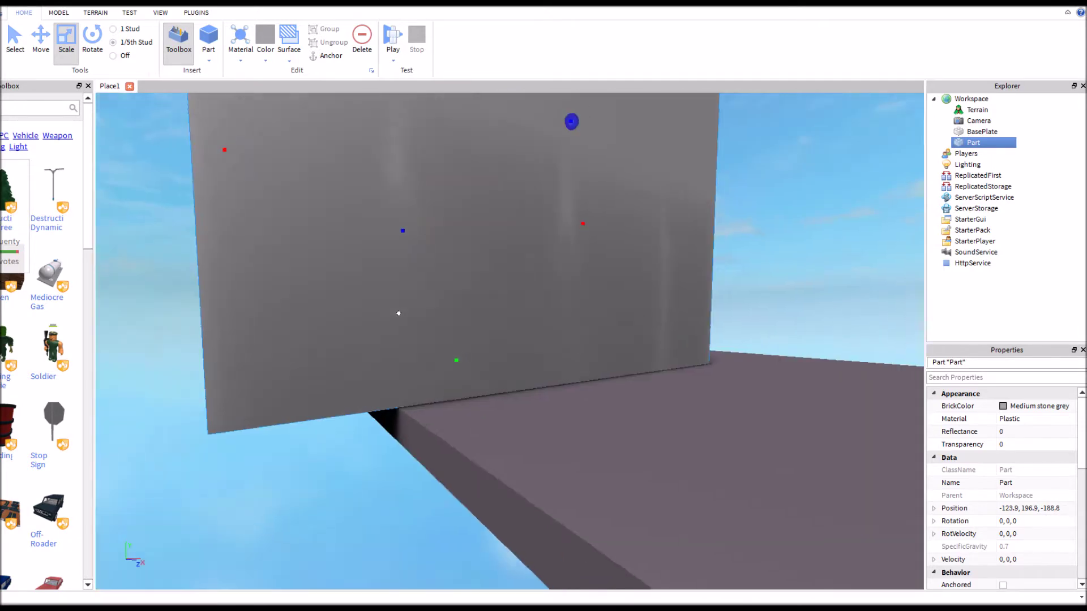
{"action": "right_click_drag", "start_coordinate": [398, 313], "coordinate": [447, 304]}
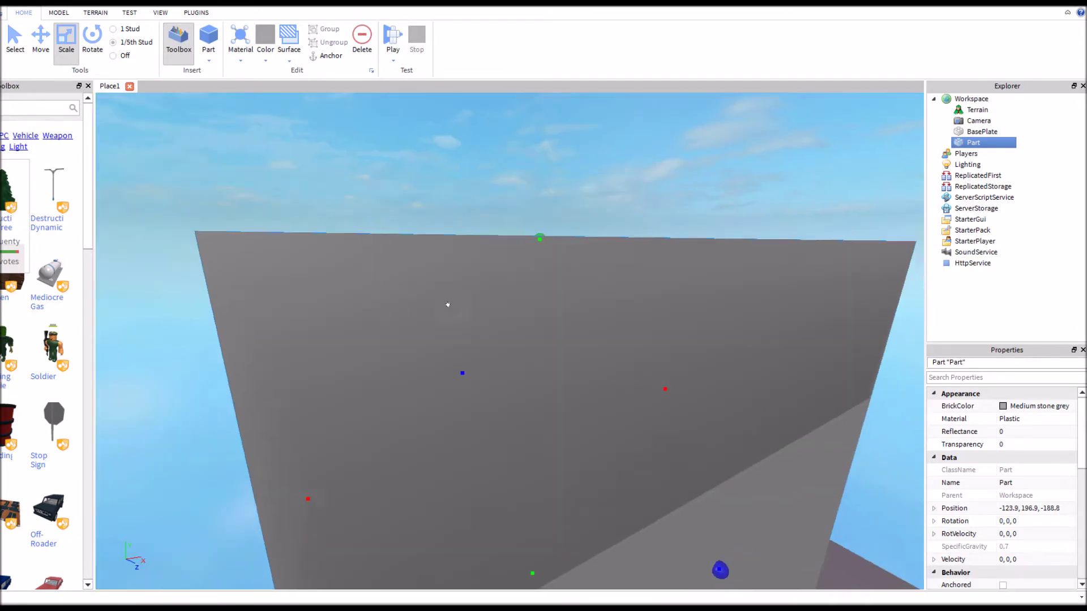
{"action": "left_click_drag", "start_coordinate": [447, 305], "coordinate": [758, 407]}
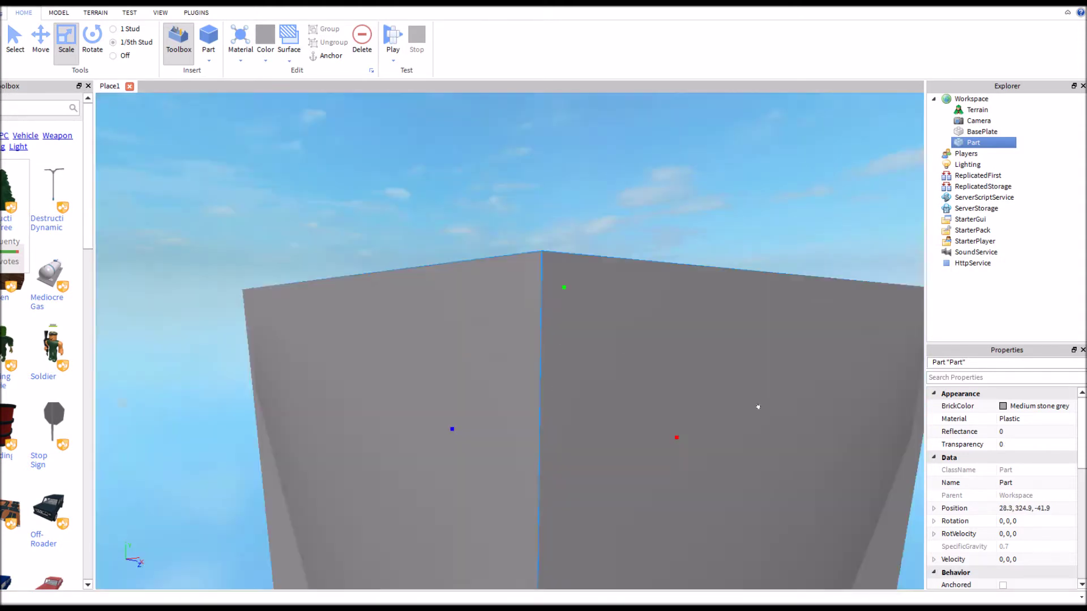
{"action": "right_click_drag", "start_coordinate": [758, 407], "coordinate": [769, 422]}
Inspect the huge block's Size values in Properties.
{"action": "scroll", "coordinate": [1003, 498], "scroll_direction": "down", "scroll_amount": 5}
{"action": "left_click", "coordinate": [1003, 498]}
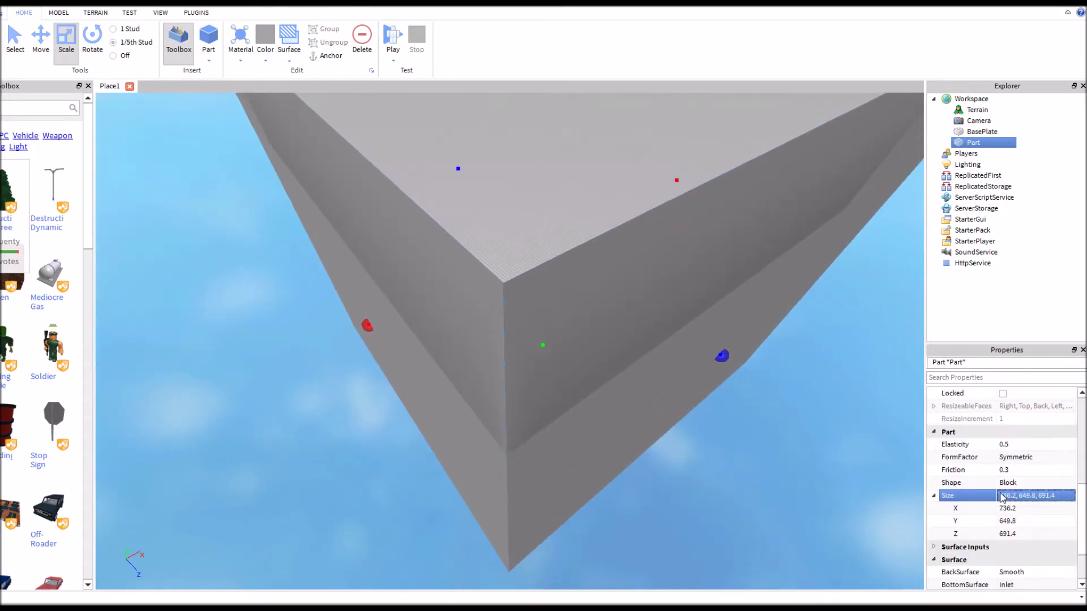
{"action": "left_click", "coordinate": [1029, 509]}
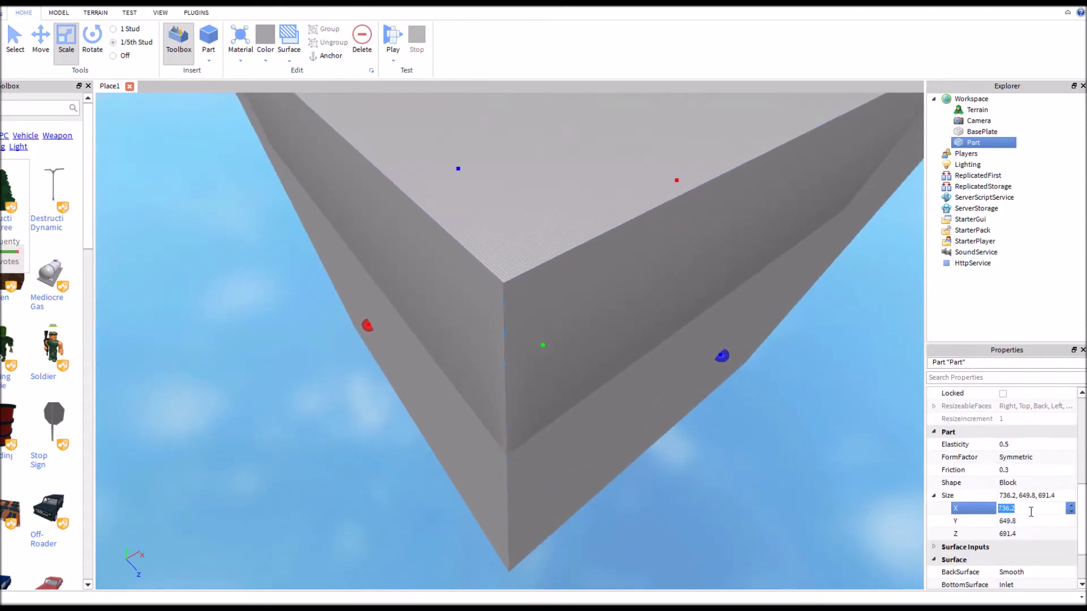
{"action": "right_click_drag", "start_coordinate": [708, 463], "coordinate": [626, 363]}
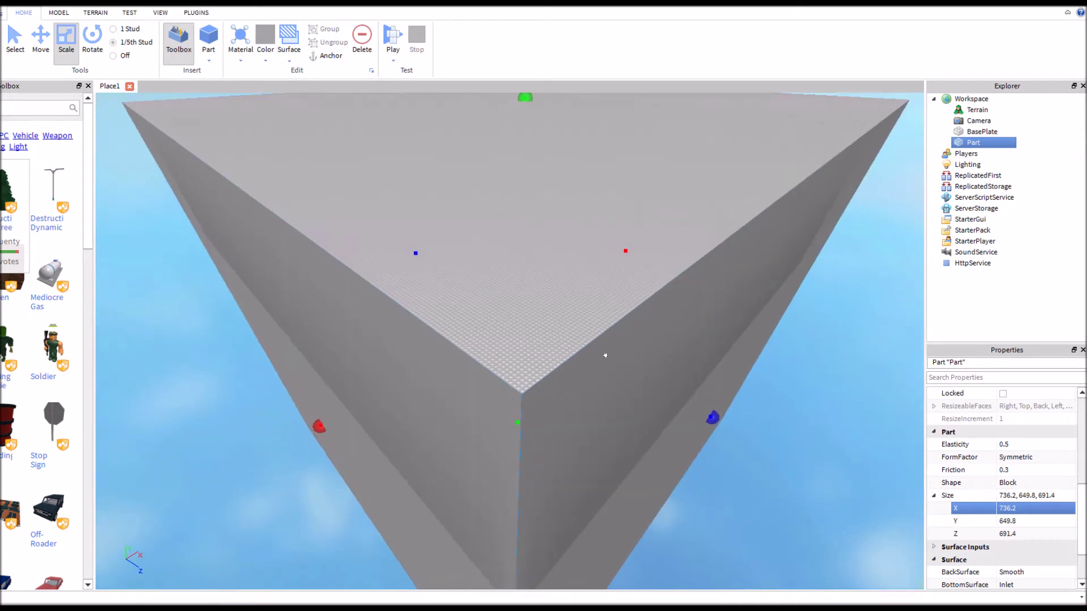
{"action": "scroll", "coordinate": [600, 365], "scroll_direction": "down", "scroll_amount": 2}
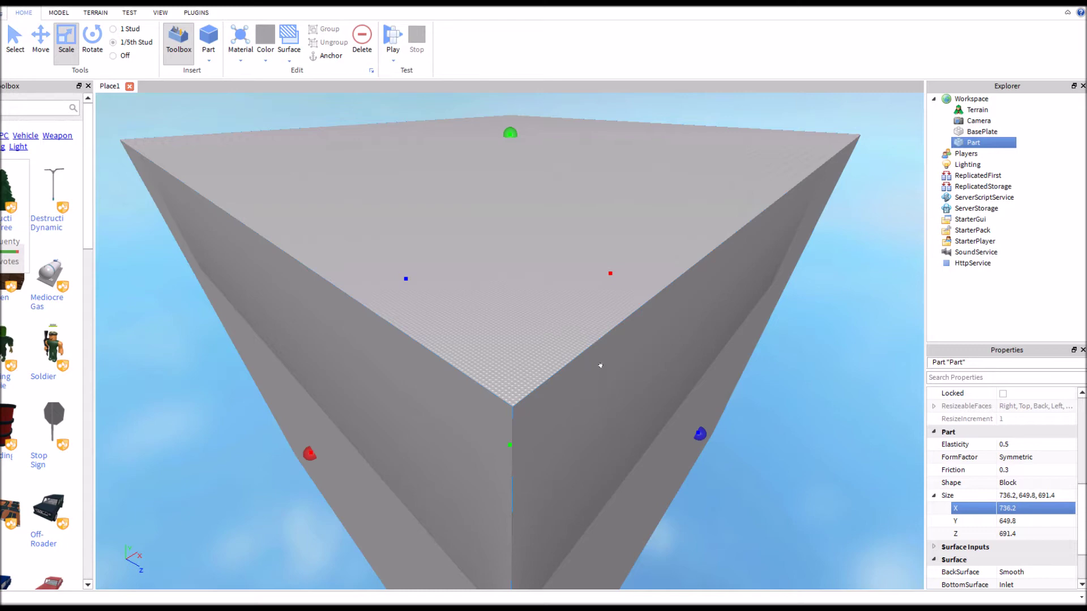
Duplicate the block with Ctrl+D and scale the copy down to a 1 × 1 × 1 cube.
{"action": "key", "text": "ctrl+d"}
{"action": "right_click_drag", "start_coordinate": [718, 451], "coordinate": [681, 451]}
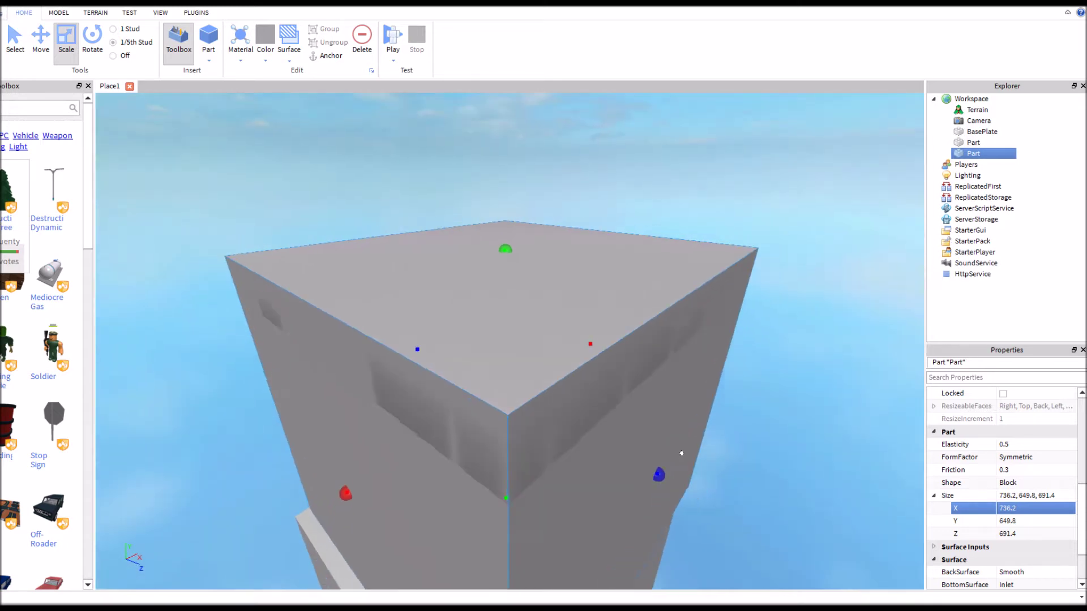
{"action": "scroll", "coordinate": [506, 406], "scroll_direction": "up", "scroll_amount": 3}
{"action": "left_click_drag", "start_coordinate": [505, 406], "coordinate": [499, 515]}
{"action": "scroll", "coordinate": [498, 515], "scroll_direction": "down", "scroll_amount": 3}
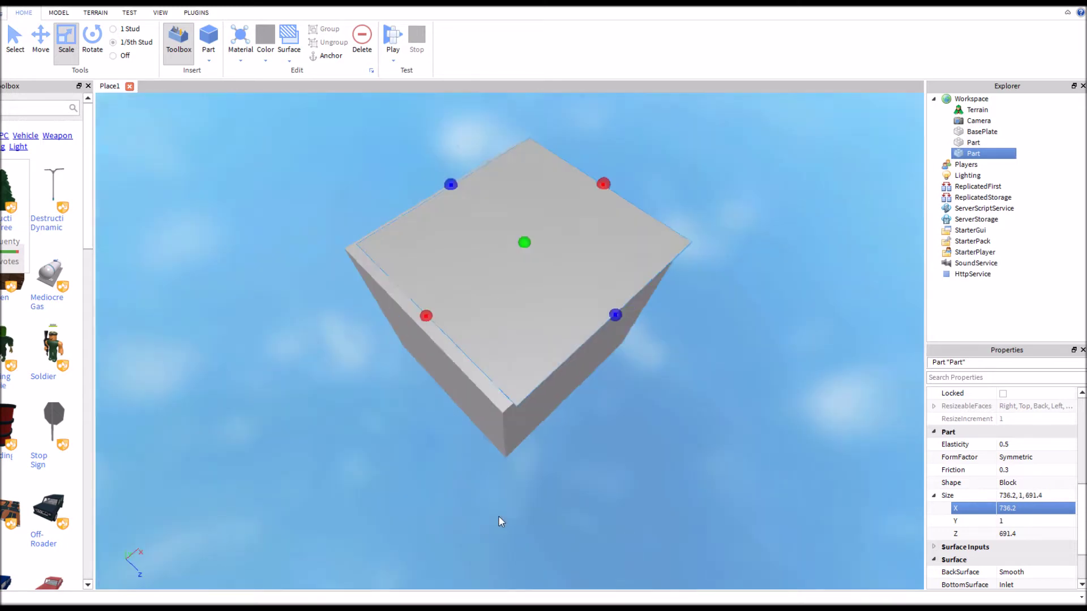
{"action": "scroll", "coordinate": [498, 515], "scroll_direction": "up", "scroll_amount": 5}
{"action": "scroll", "coordinate": [498, 515], "scroll_direction": "up", "scroll_amount": 8}
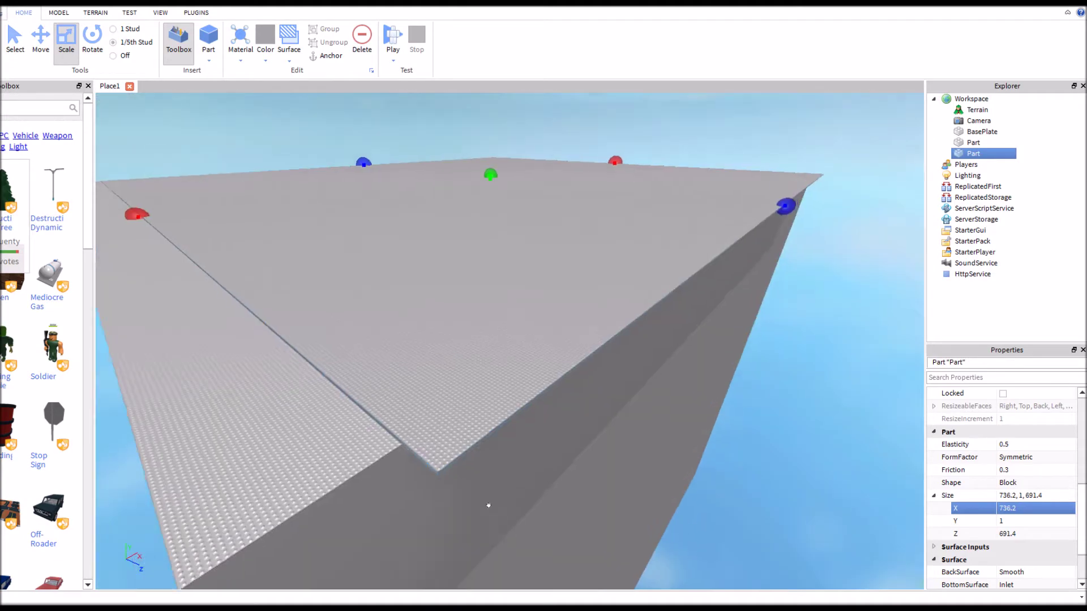
{"action": "left_click_drag", "start_coordinate": [785, 206], "coordinate": [199, 376]}
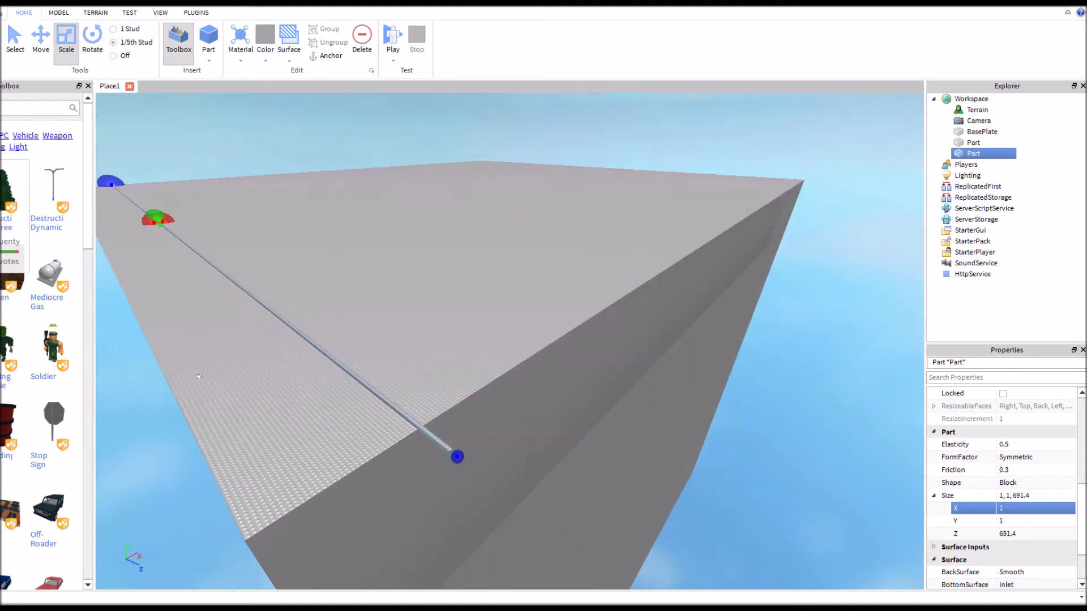
{"action": "left_click_drag", "start_coordinate": [111, 183], "coordinate": [410, 427]}
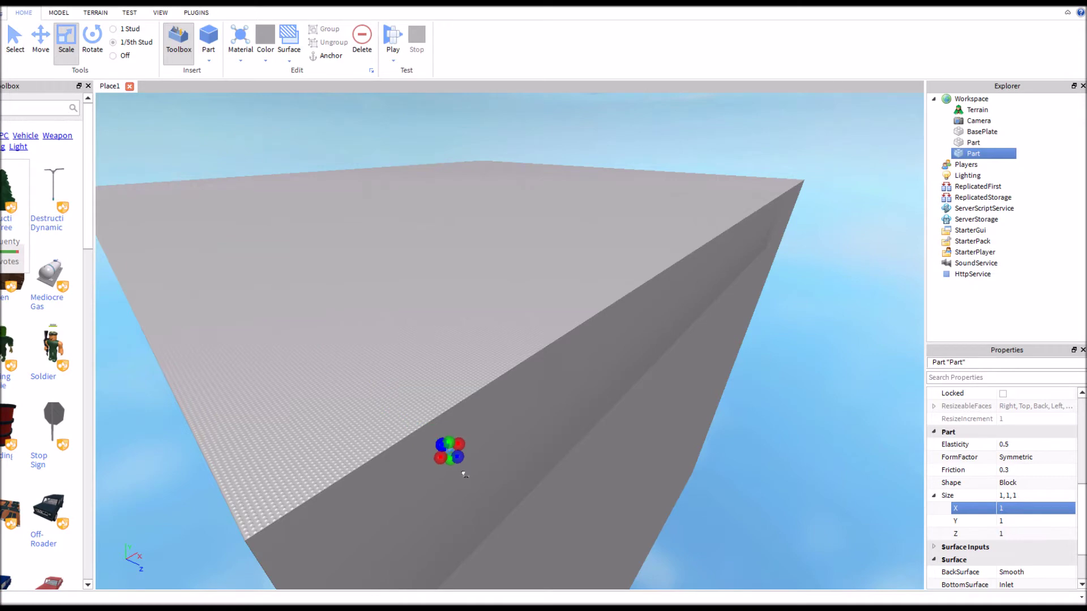
{"action": "right_click_drag", "start_coordinate": [464, 475], "coordinate": [505, 360]}
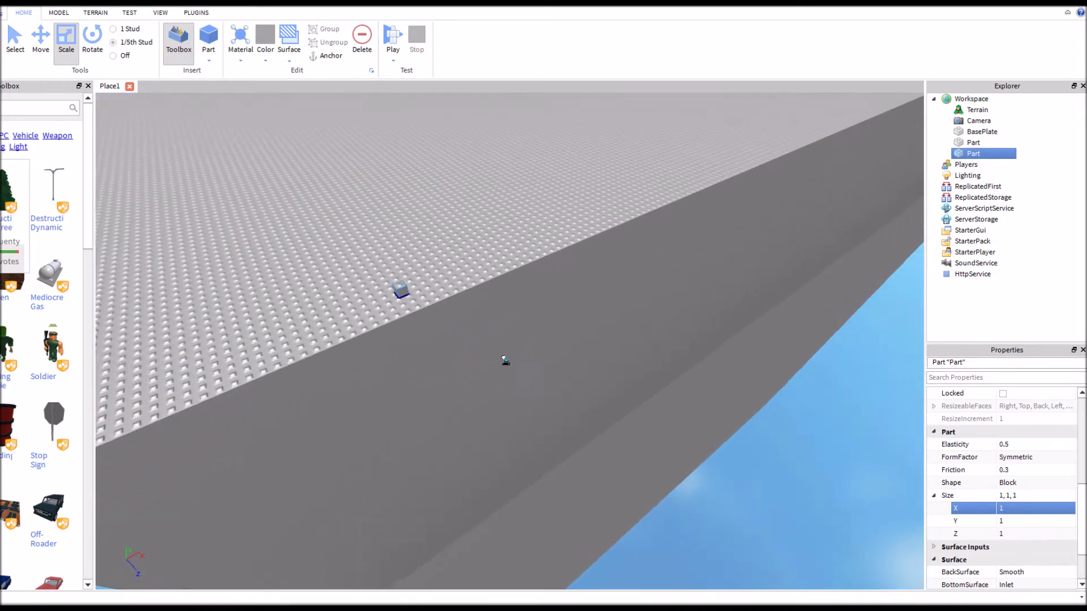
{"action": "key", "text": "f"}
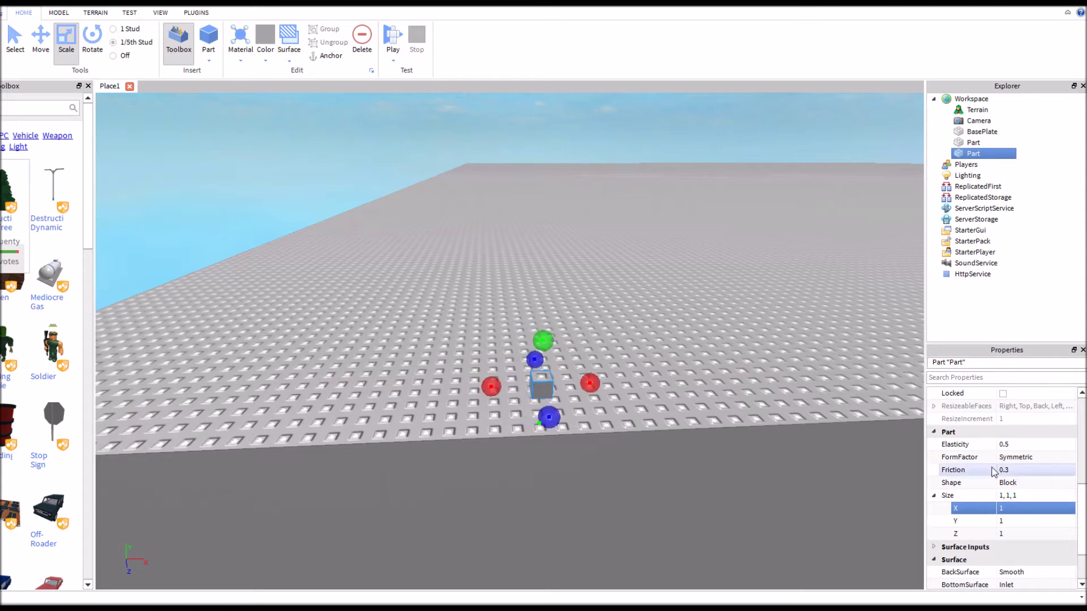
Set the small cube's FormFactor from Symmetric to Custom.
{"action": "left_click", "coordinate": [1019, 458]}
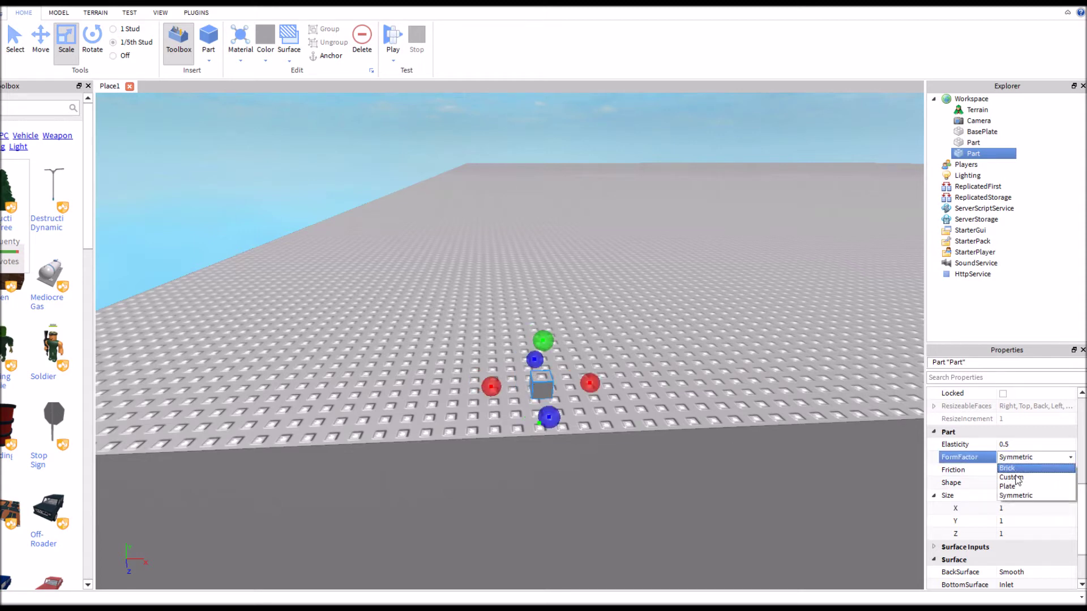
{"action": "left_click", "coordinate": [1016, 495]}
{"action": "scroll", "coordinate": [597, 357], "scroll_direction": "up", "scroll_amount": 5}
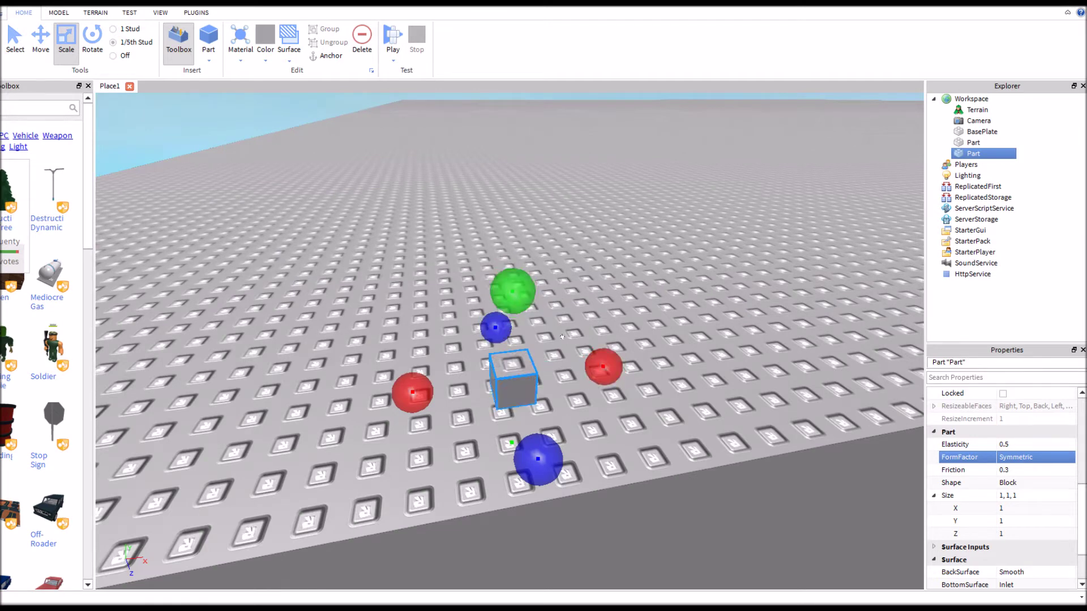
{"action": "left_click", "coordinate": [1023, 458]}
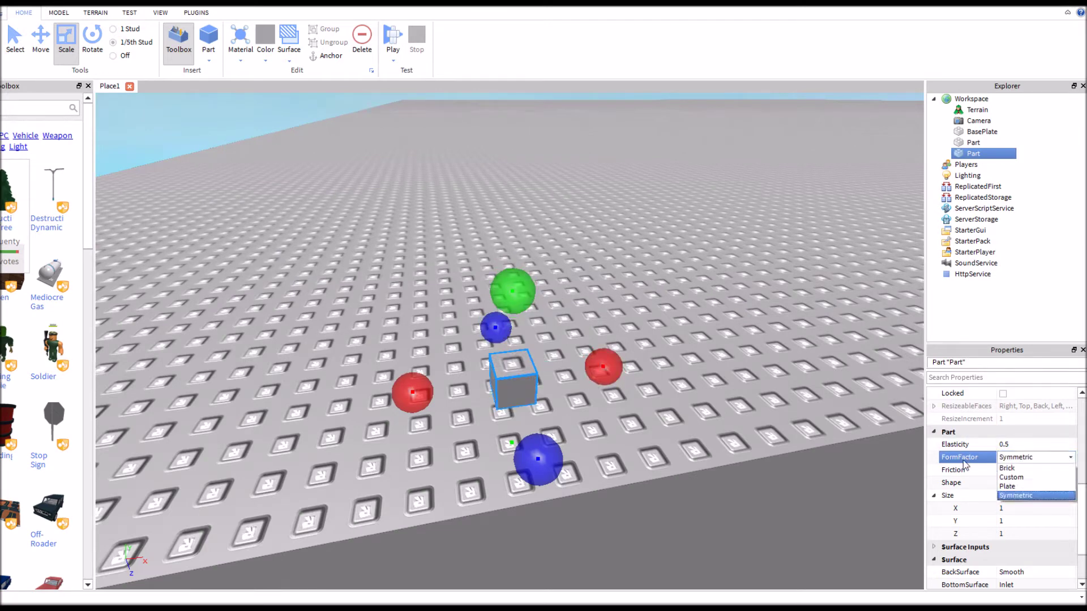
{"action": "left_click", "coordinate": [1013, 477]}
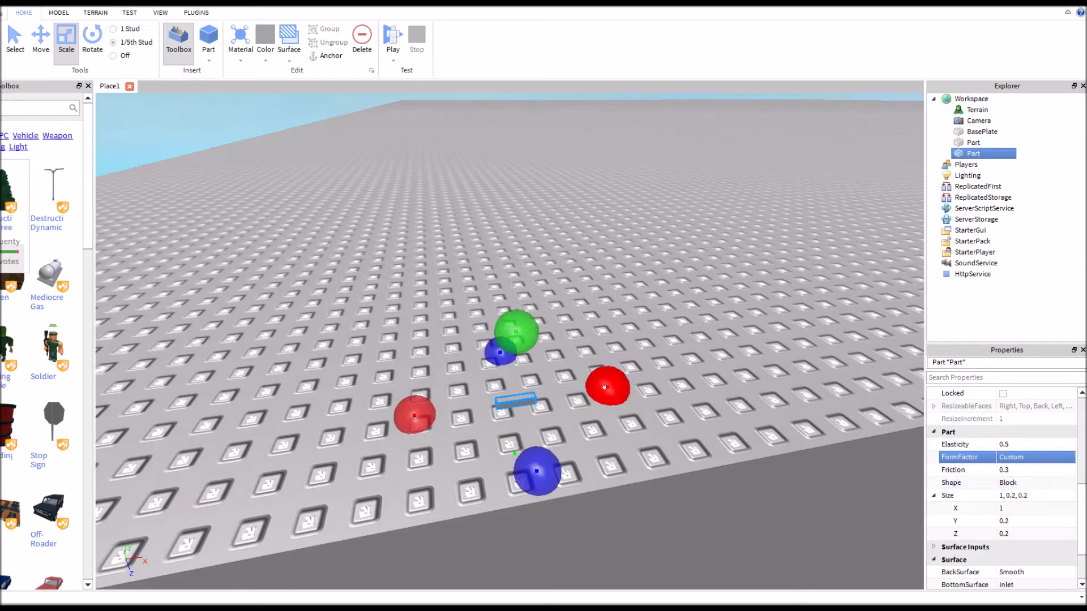
Scale the cube down to 0.2 × 0.2 × 0.2 studs.
{"action": "left_click_drag", "start_coordinate": [604, 387], "coordinate": [577, 388]}
{"action": "scroll", "coordinate": [622, 378], "scroll_direction": "down", "scroll_amount": 10}
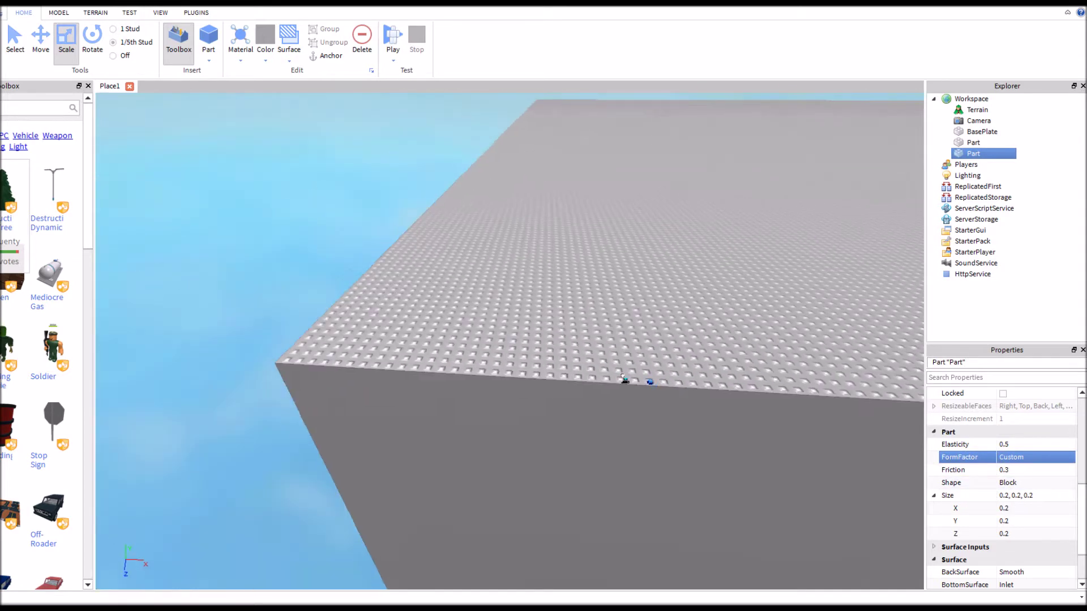
{"action": "scroll", "coordinate": [624, 378], "scroll_direction": "up", "scroll_amount": 10}
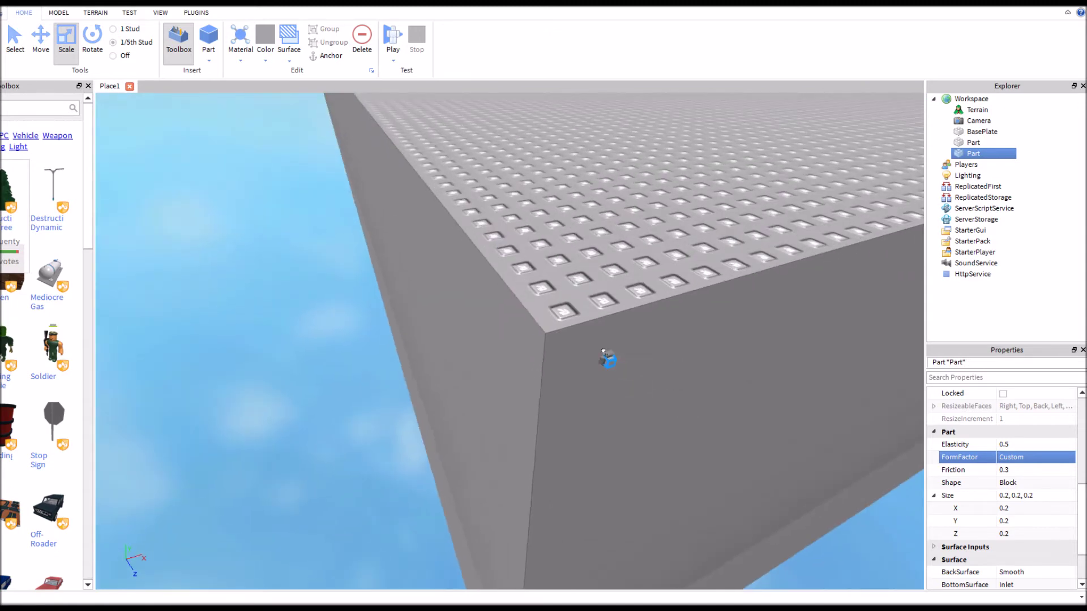
{"action": "scroll", "coordinate": [543, 320], "scroll_direction": "up", "scroll_amount": 6}
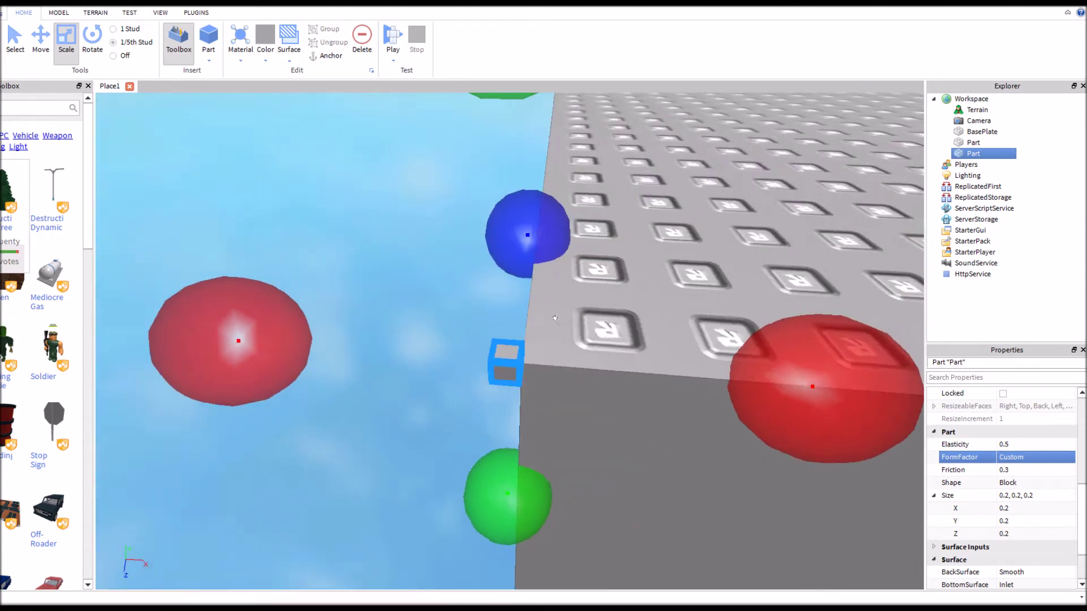
Confirm the tiny part's Size values of 0.2 and switch back to the Scale tool.
{"action": "right_click_drag", "start_coordinate": [555, 318], "coordinate": [452, 380]}
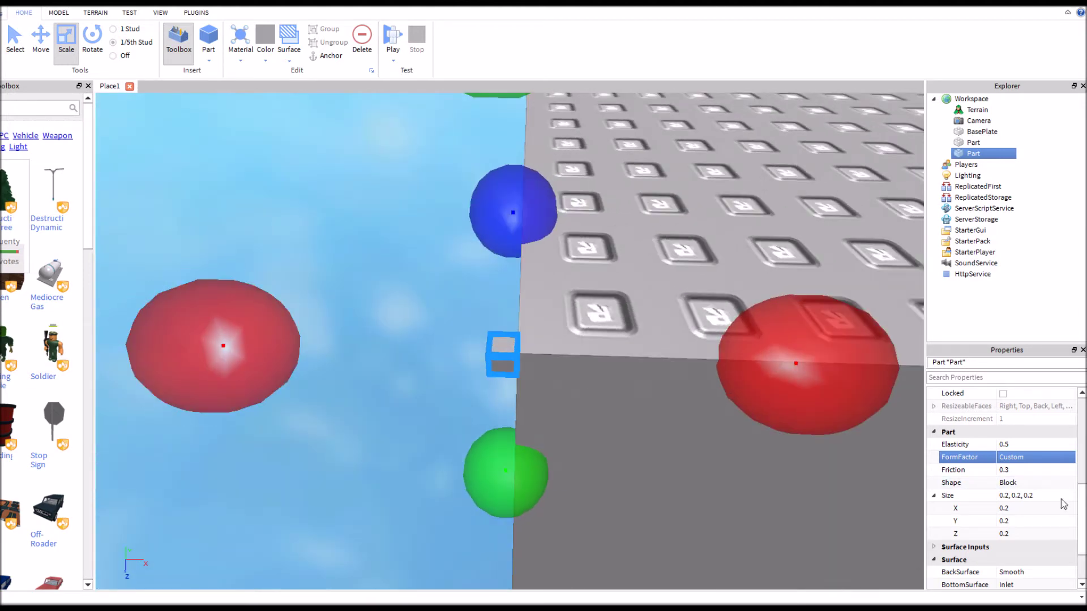
{"action": "left_click", "coordinate": [1011, 508]}
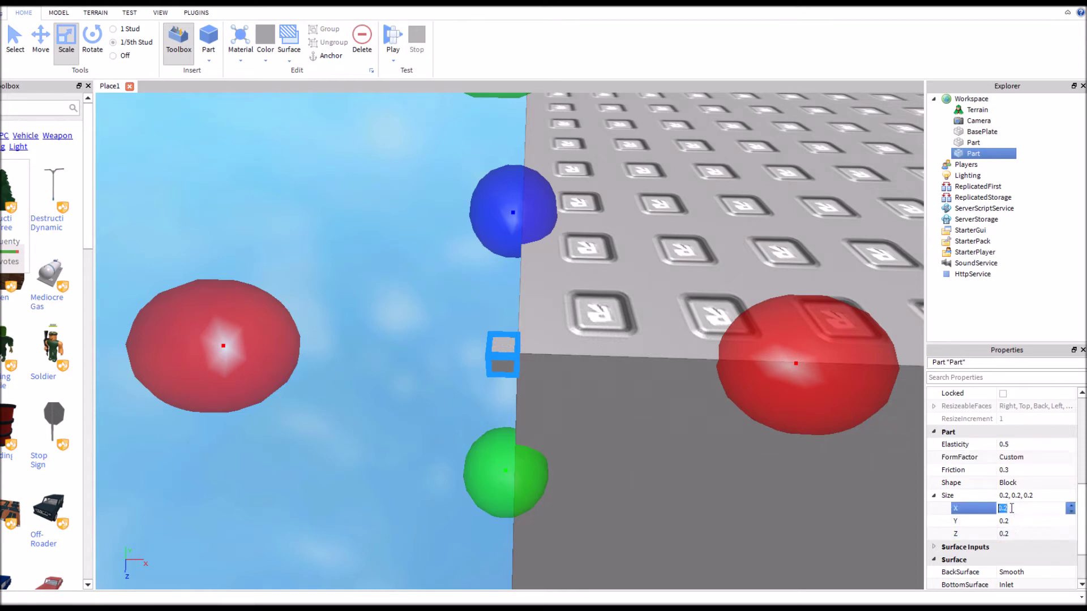
{"action": "key", "text": "Tab"}
{"action": "key", "text": "Tab"}
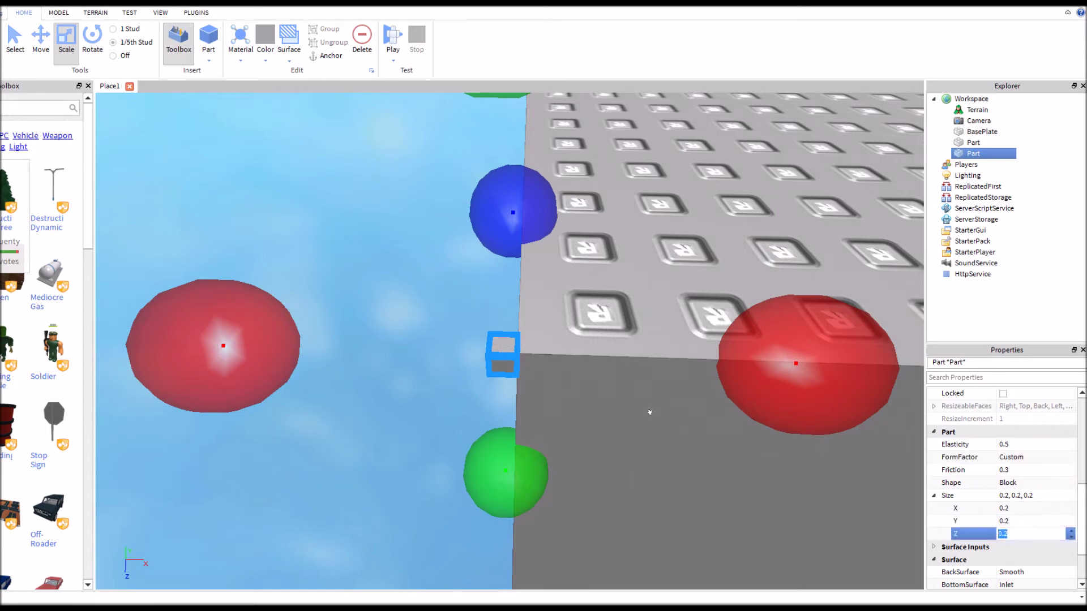
{"action": "key", "text": "Return"}
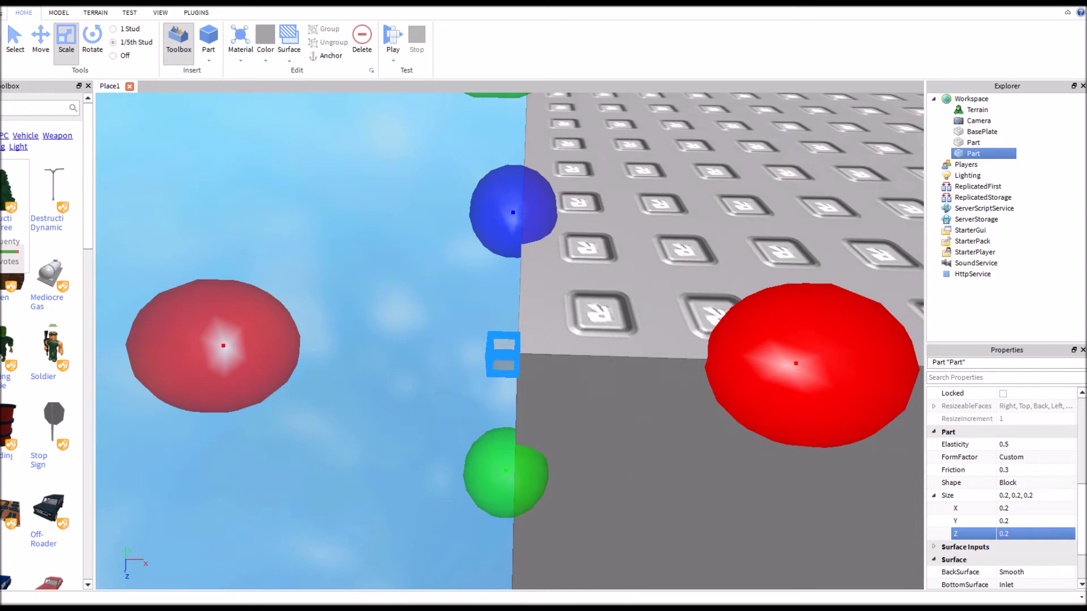
{"action": "left_click", "coordinate": [65, 39]}
{"action": "right_click_drag", "start_coordinate": [318, 300], "coordinate": [419, 235]}
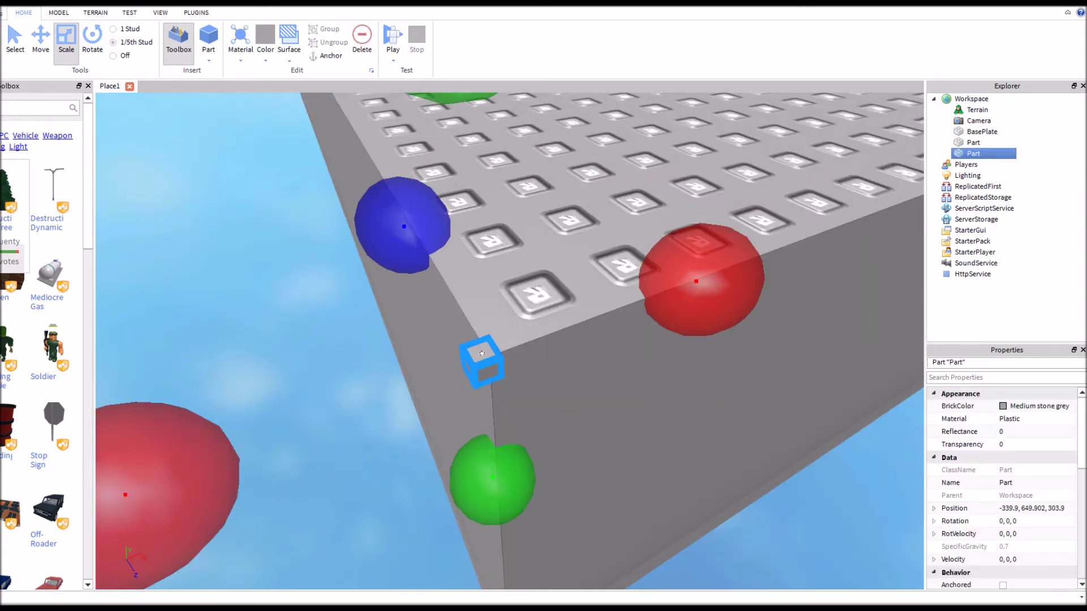
Add the huge block to the selection and Union both parts with Ctrl+Shift+G.
{"action": "left_click", "coordinate": [547, 230], "text": "shift"}
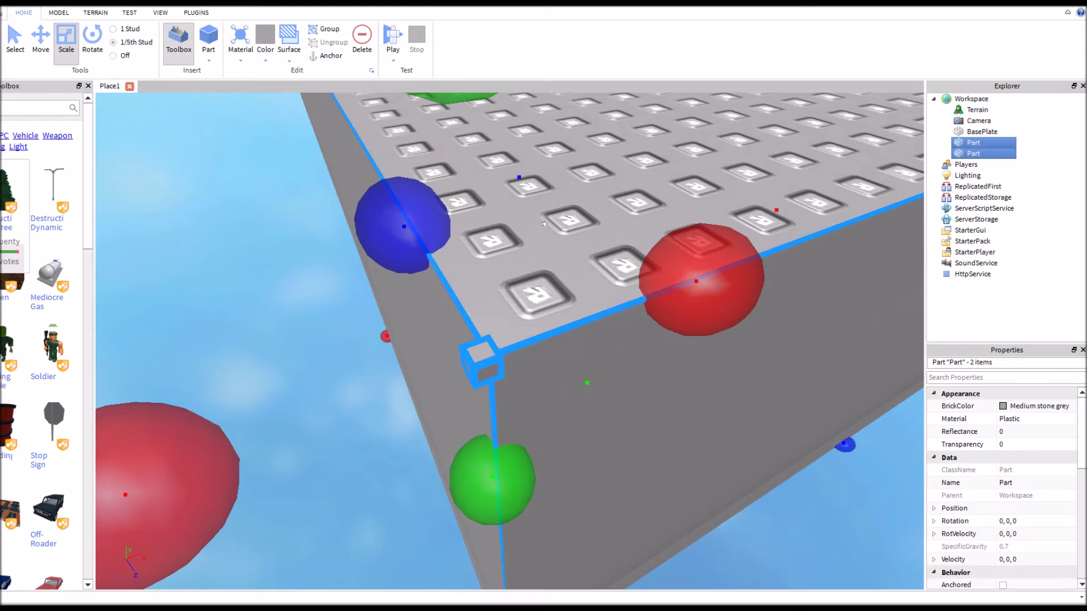
{"action": "key", "text": "ctrl+shift+g"}
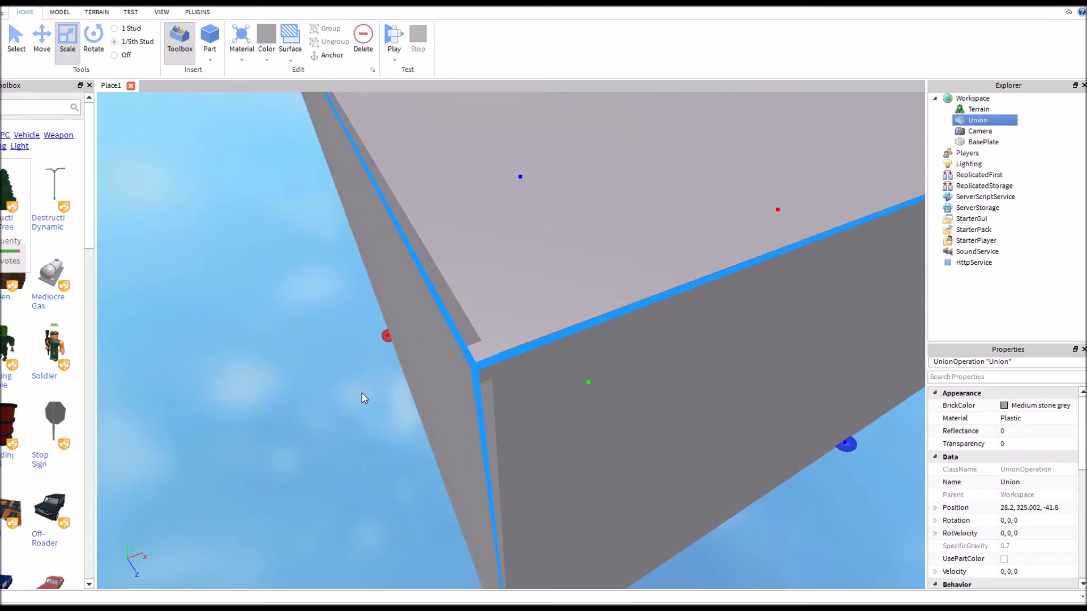
{"action": "right_click_drag", "start_coordinate": [362, 393], "coordinate": [500, 368]}
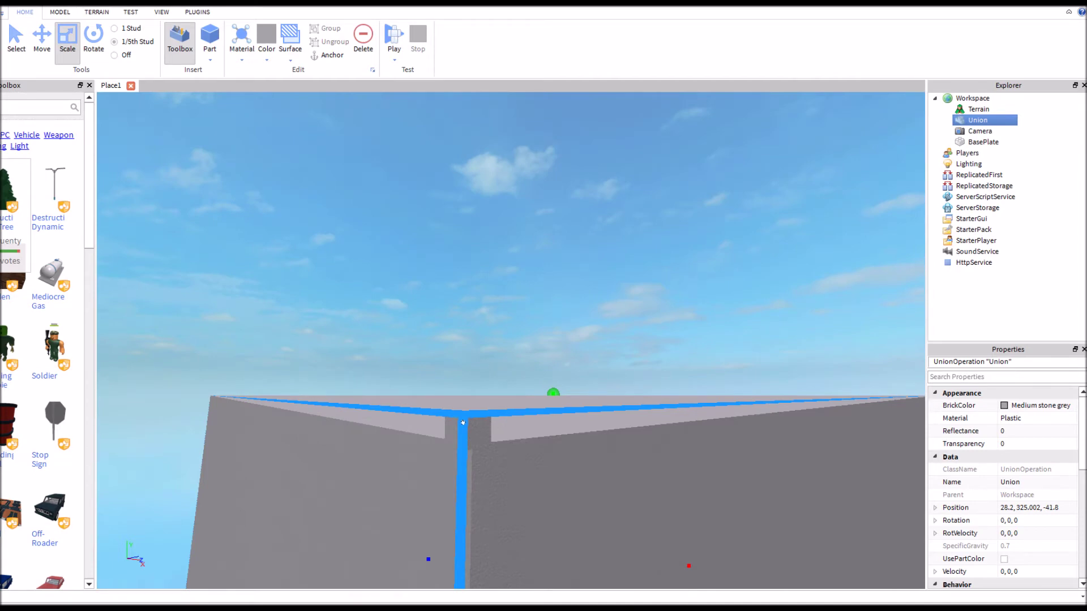
{"action": "right_click", "coordinate": [542, 216]}
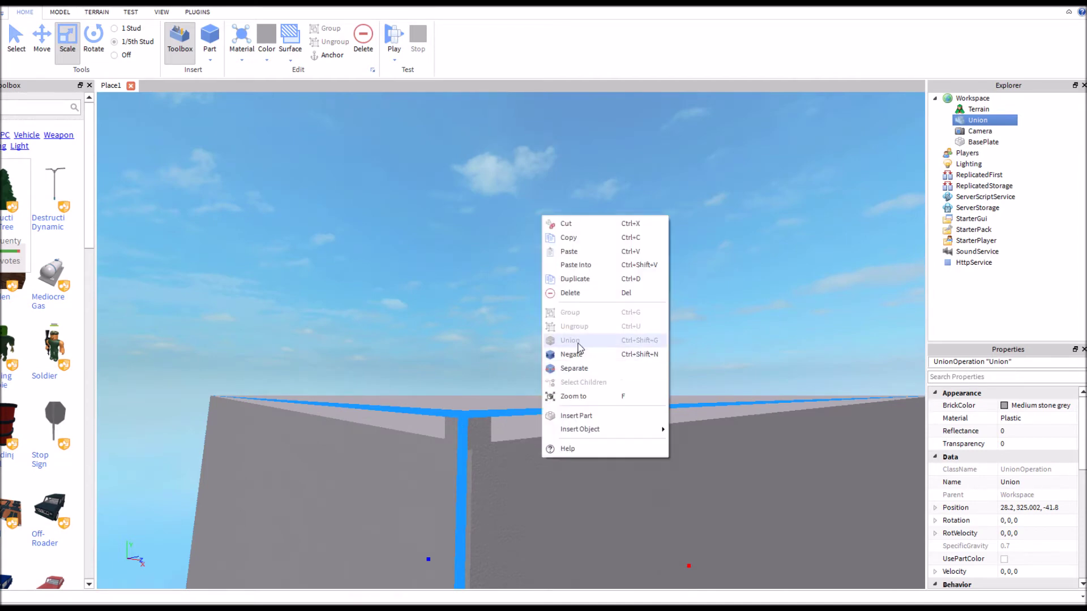
{"action": "left_click", "coordinate": [702, 343]}
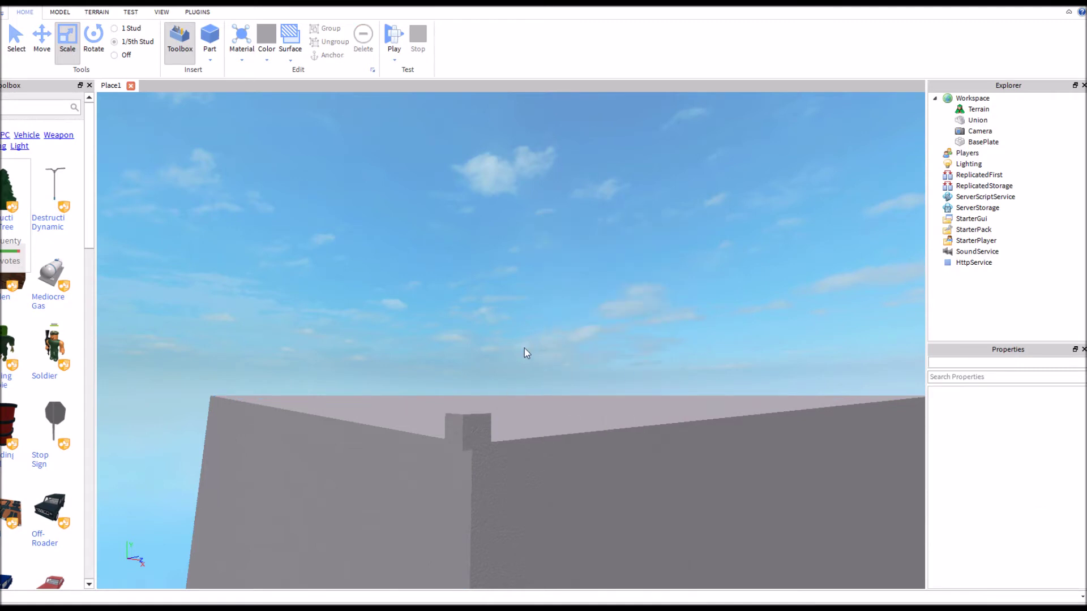
{"action": "key", "text": "q"}
{"action": "key", "text": "e"}
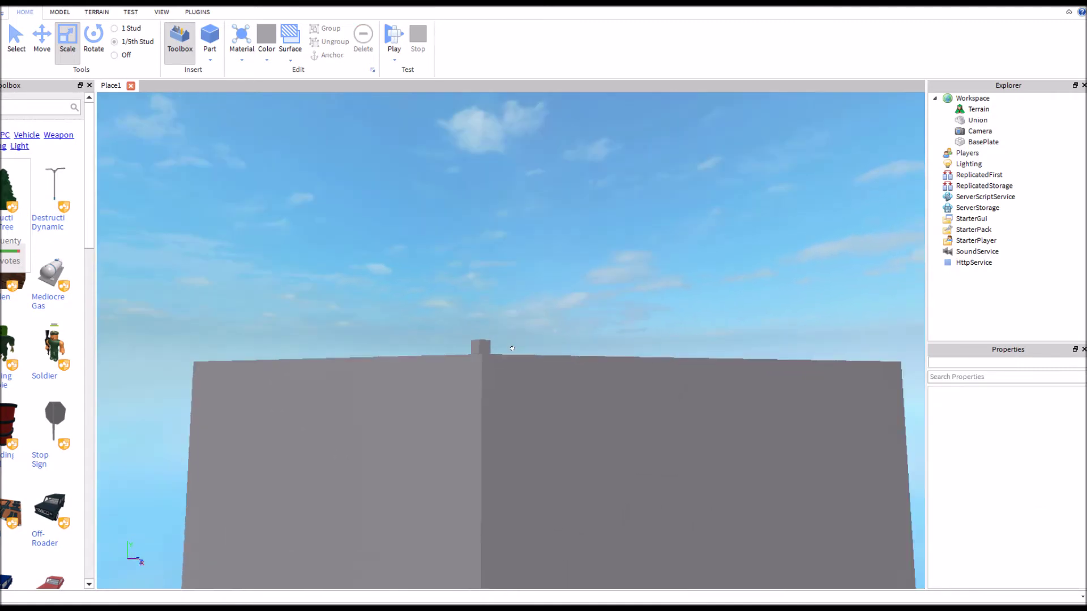
{"action": "left_click", "coordinate": [502, 355]}
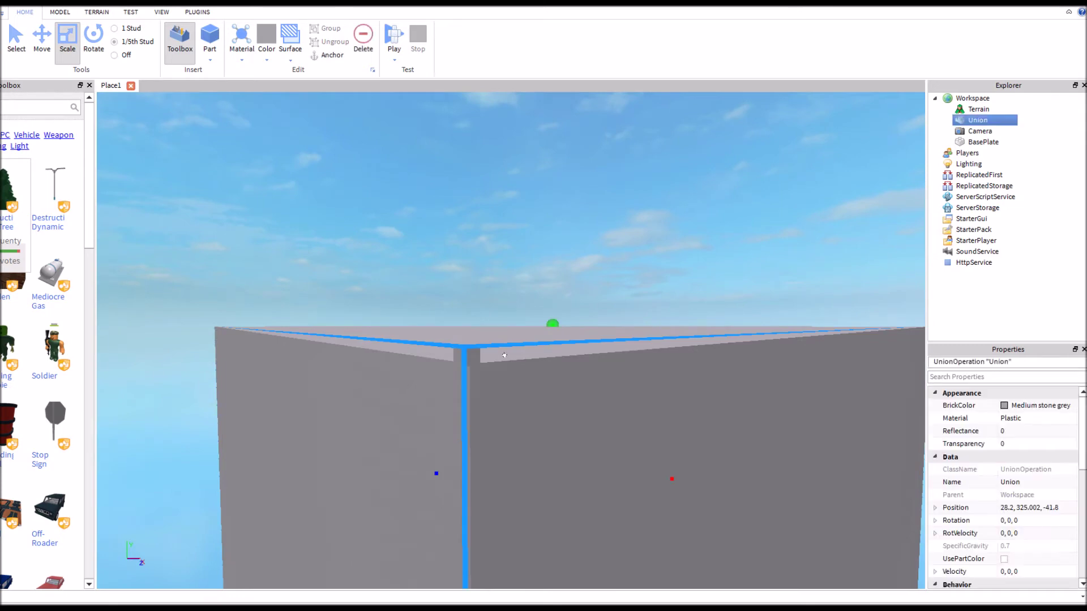
{"action": "right_click", "coordinate": [513, 366]}
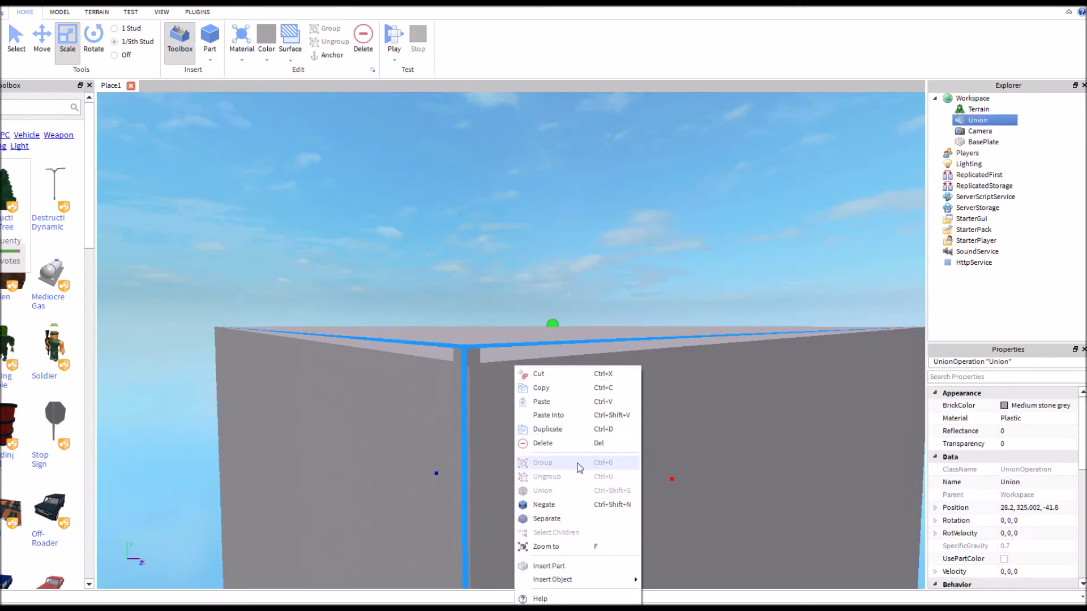
Separate the Union and set the small part's BrickColor to Bright red.
{"action": "left_click", "coordinate": [546, 518]}
{"action": "left_click", "coordinate": [1006, 405]}
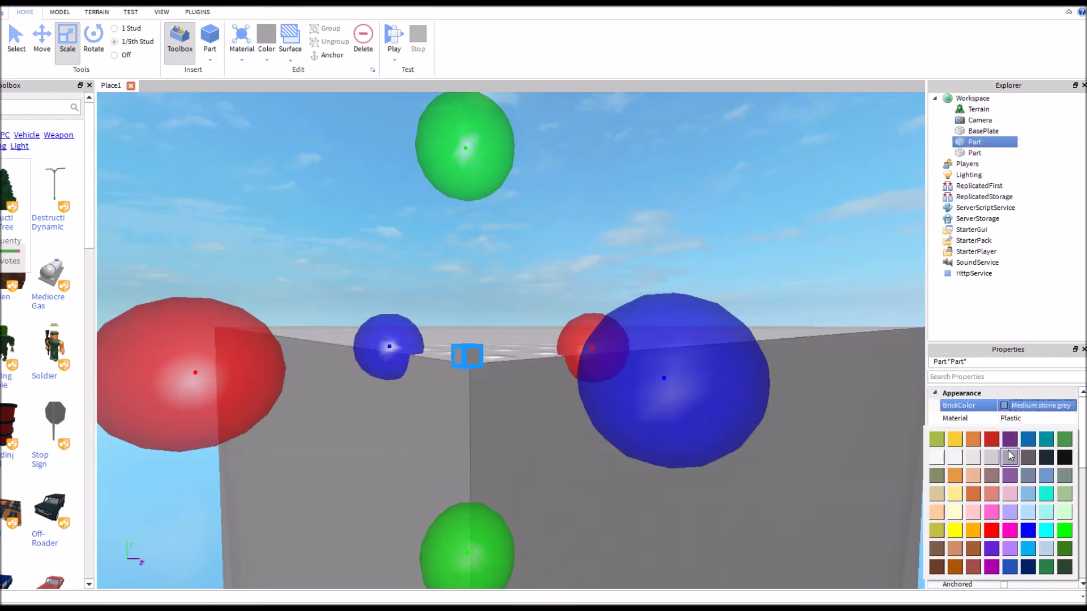
{"action": "left_click", "coordinate": [988, 439]}
{"action": "left_click", "coordinate": [751, 264]}
Select the red part and grey block together and Union them again.
{"action": "scroll", "coordinate": [751, 264], "scroll_direction": "down", "scroll_amount": 1}
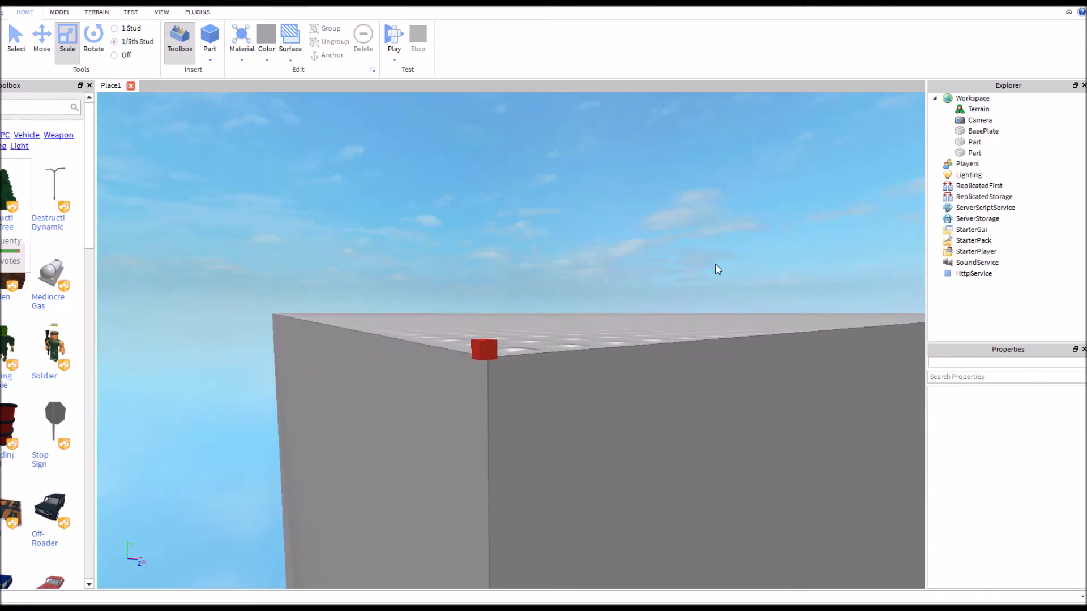
{"action": "left_click", "coordinate": [485, 348]}
{"action": "left_click", "coordinate": [490, 350], "text": "ctrl"}
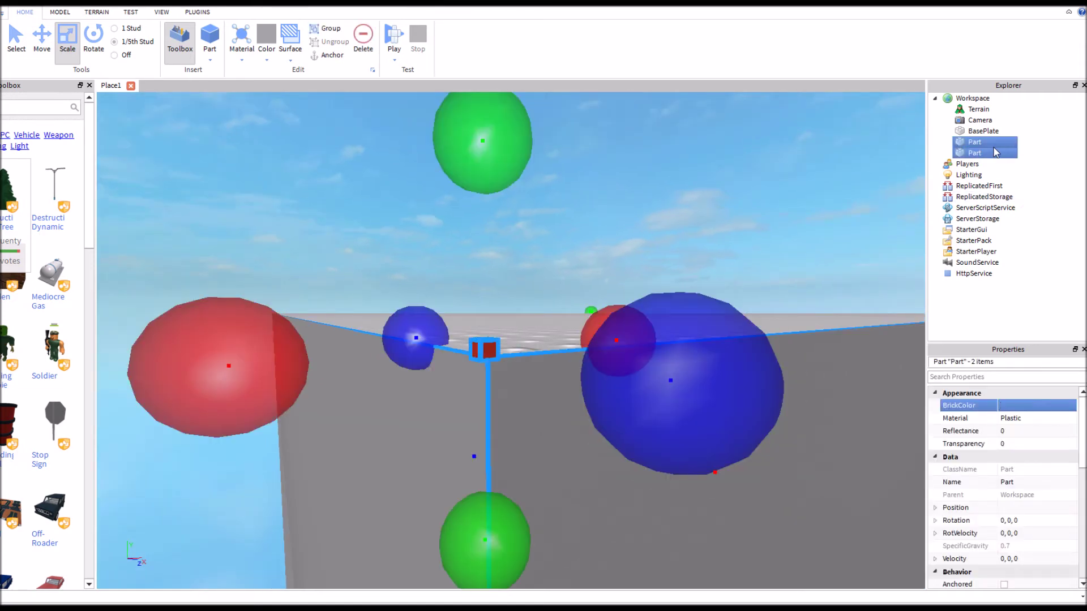
{"action": "right_click", "coordinate": [863, 348]}
{"action": "left_click", "coordinate": [893, 474]}
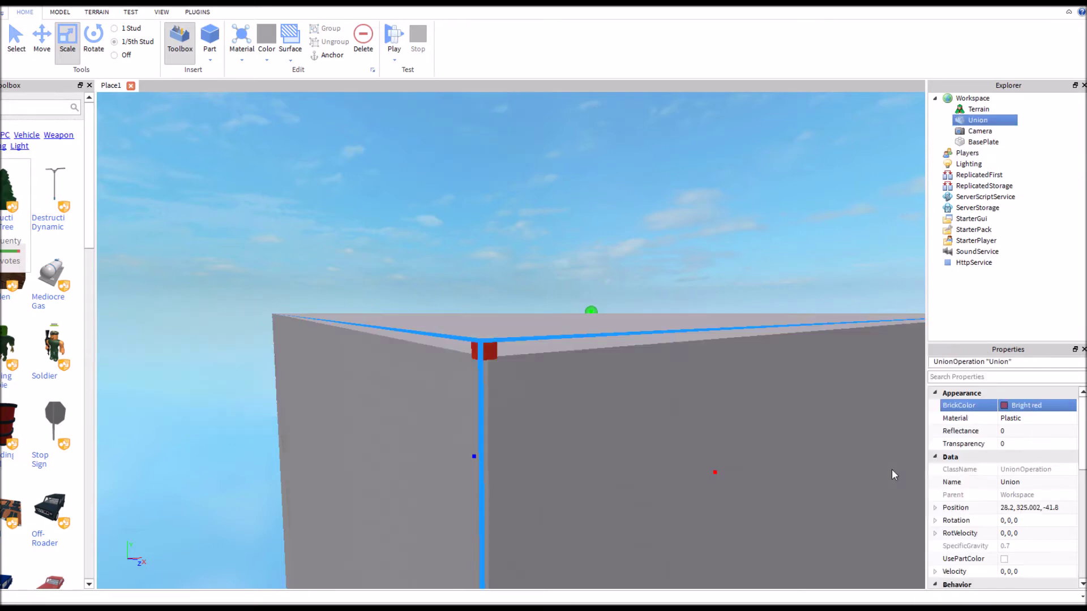
{"action": "scroll", "coordinate": [730, 402], "scroll_direction": "down", "scroll_amount": 2}
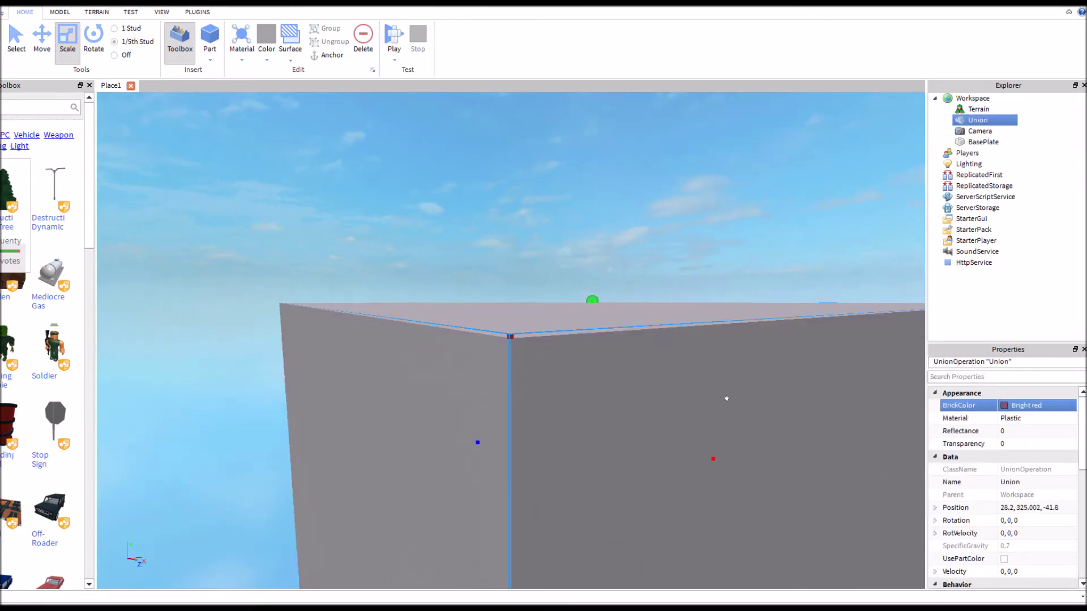
Scale the Union down into a small cube resting on the baseplate, then deselect it.
{"action": "left_click_drag", "start_coordinate": [585, 289], "coordinate": [555, 500]}
{"action": "right_click_drag", "start_coordinate": [554, 501], "coordinate": [559, 458]}
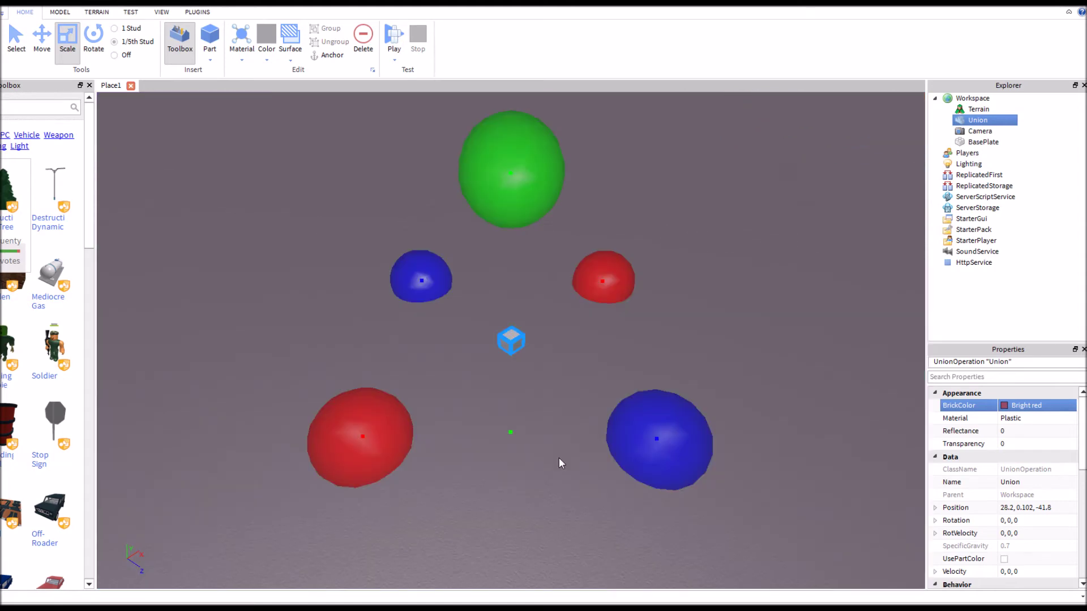
{"action": "scroll", "coordinate": [559, 457], "scroll_direction": "up", "scroll_amount": 5}
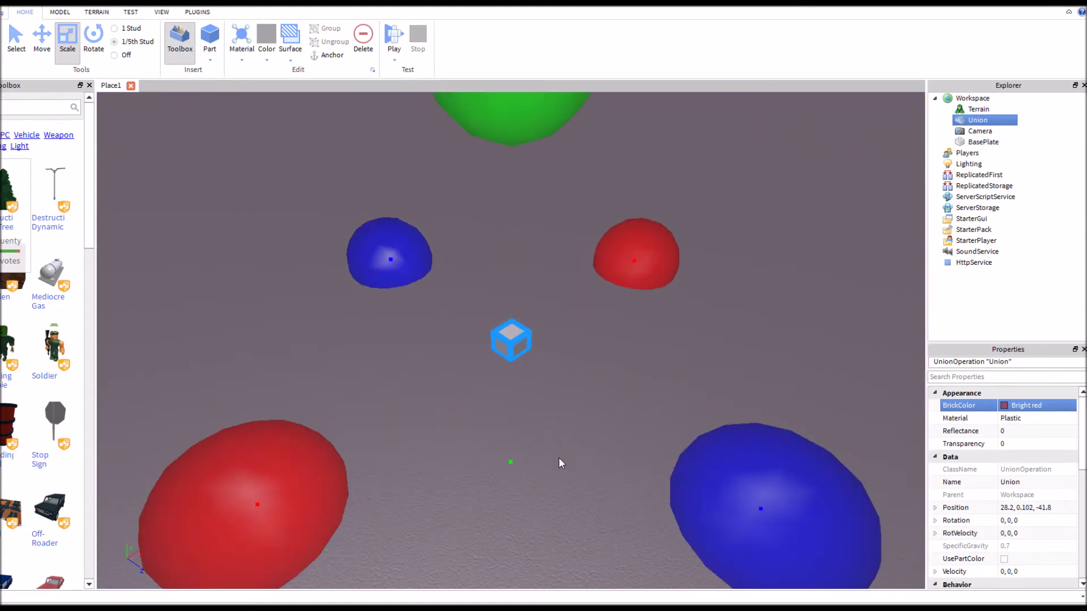
{"action": "scroll", "coordinate": [538, 328], "scroll_direction": "up", "scroll_amount": 3}
{"action": "scroll", "coordinate": [537, 325], "scroll_direction": "down", "scroll_amount": 3}
{"action": "right_click", "coordinate": [536, 325]}
{"action": "left_click", "coordinate": [511, 327]}
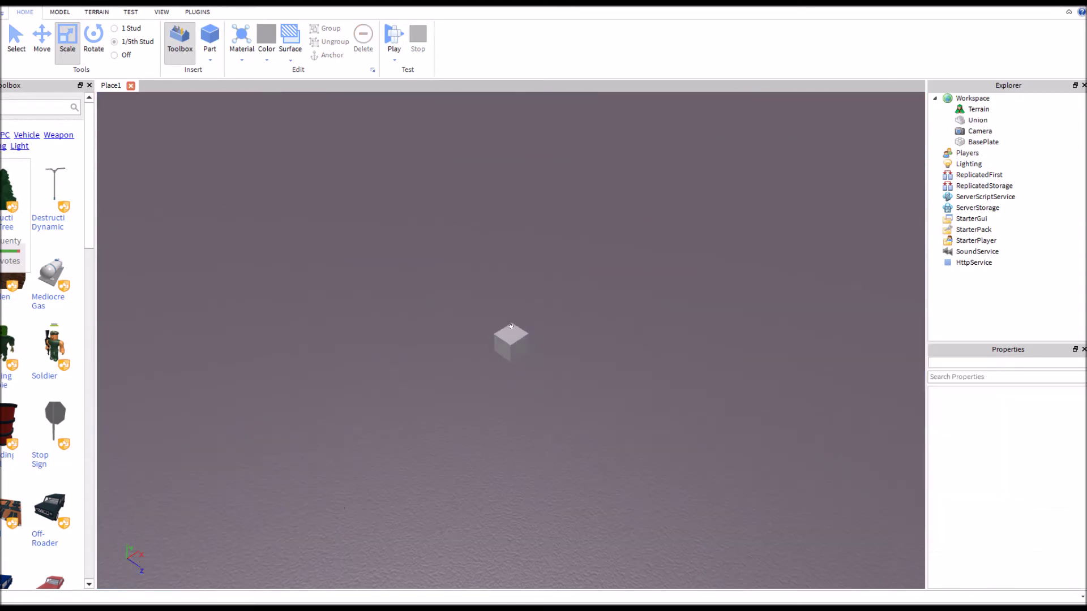
Select the Union cube and Separate it into its two parts.
{"action": "scroll", "coordinate": [506, 329], "scroll_direction": "up", "scroll_amount": 2}
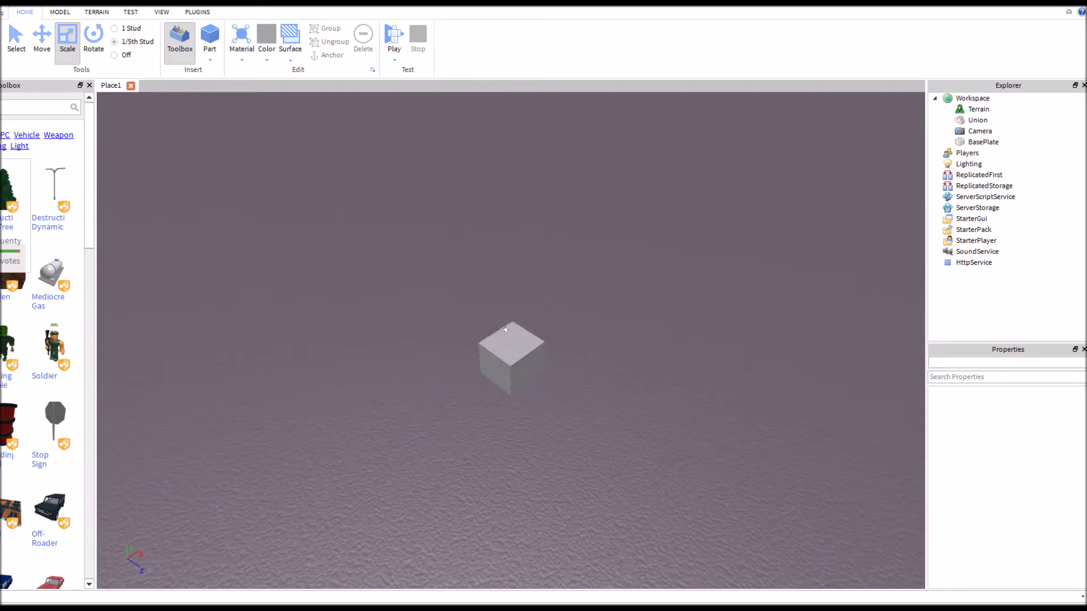
{"action": "left_click", "coordinate": [496, 349]}
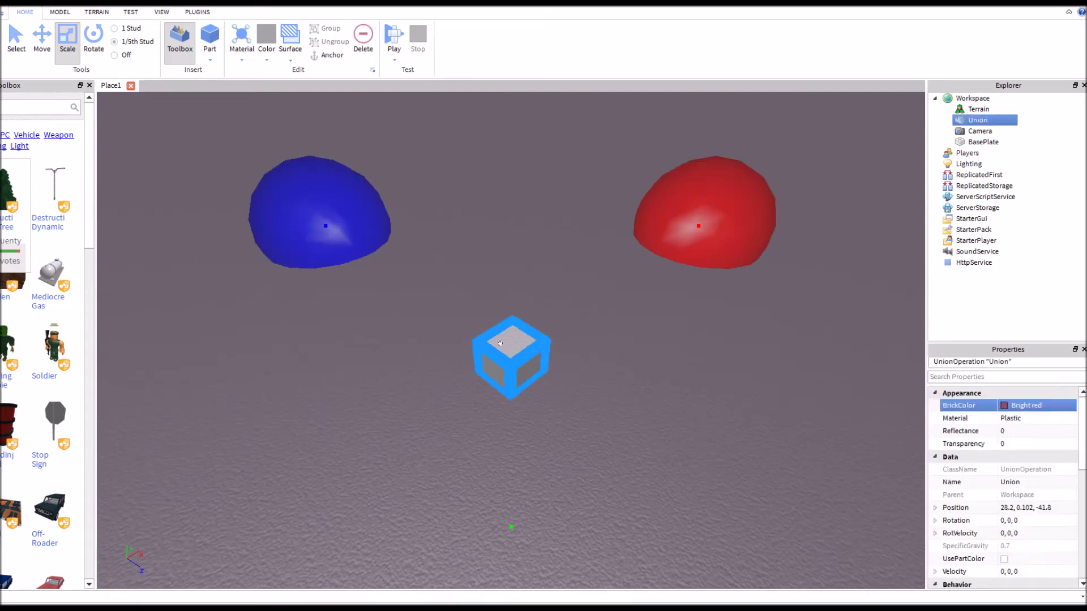
{"action": "left_click", "coordinate": [522, 300]}
{"action": "left_click", "coordinate": [492, 362]}
{"action": "left_click", "coordinate": [559, 395]}
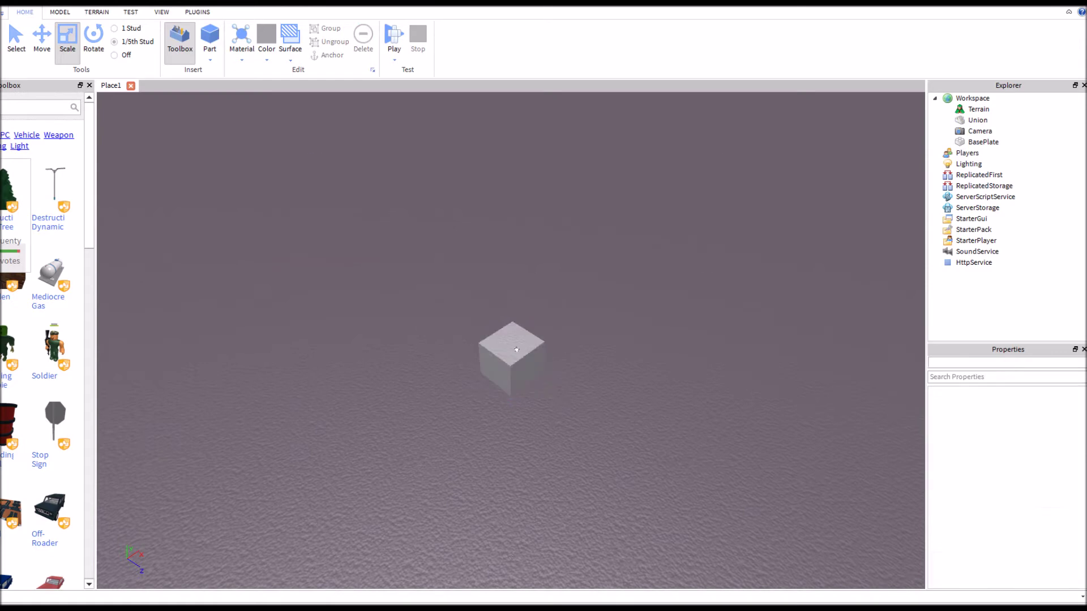
{"action": "left_click", "coordinate": [517, 349]}
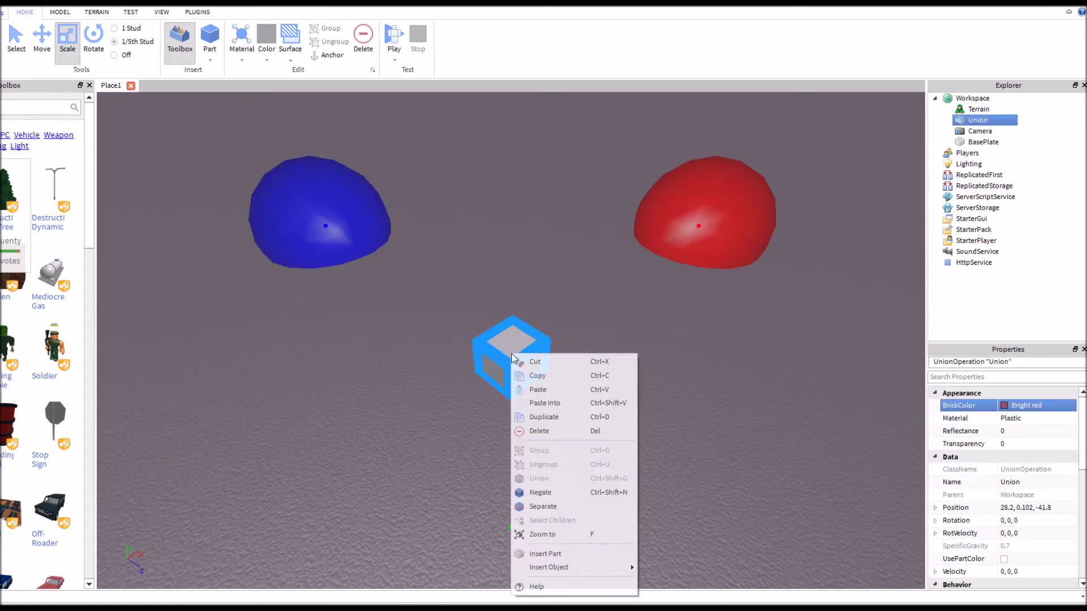
{"action": "left_click", "coordinate": [559, 507]}
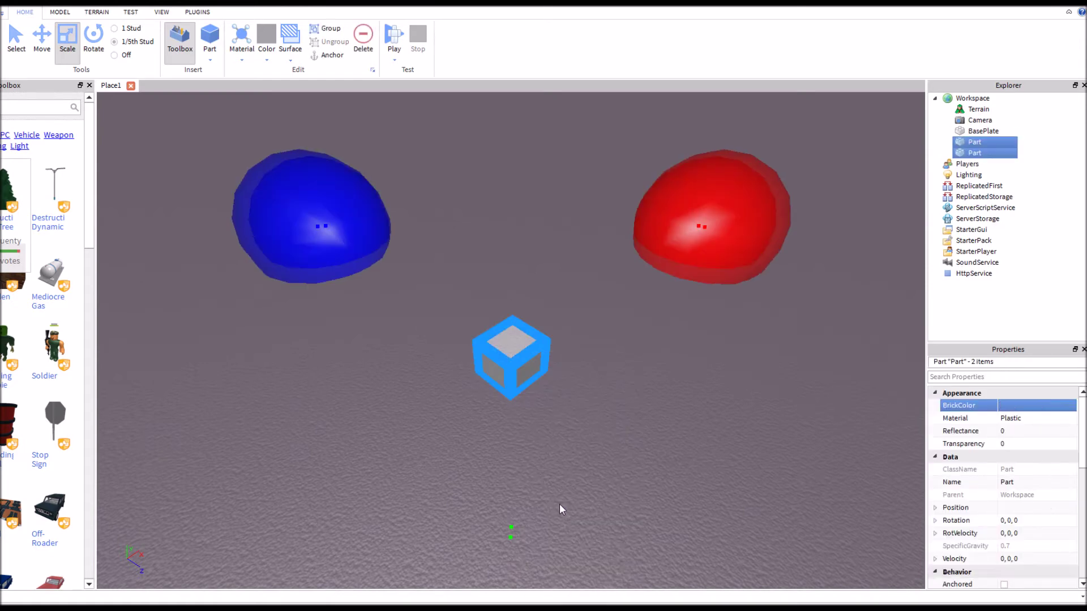
{"action": "left_click", "coordinate": [562, 498]}
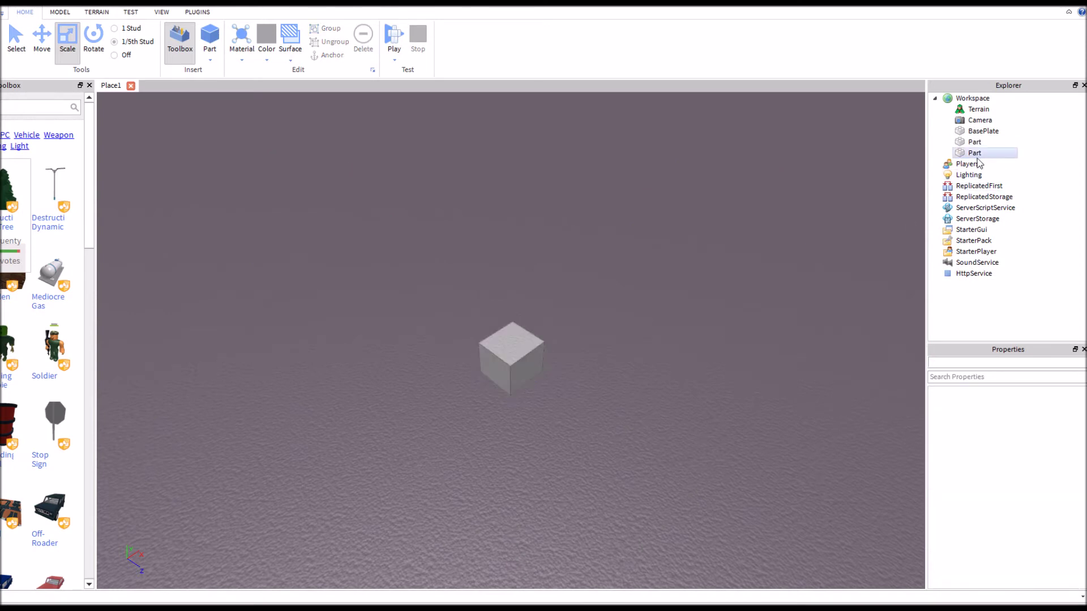
Select each Part in Explorer to inspect its properties, ending on the red part.
{"action": "left_click", "coordinate": [976, 153]}
{"action": "left_click", "coordinate": [975, 142]}
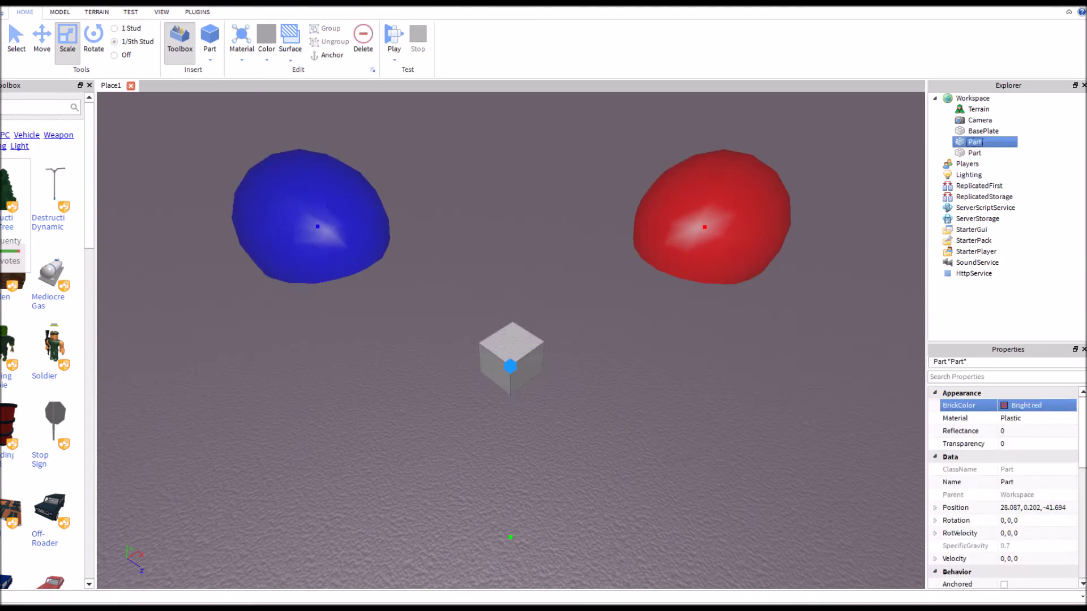
{"action": "left_click", "coordinate": [975, 152], "text": "ctrl"}
{"action": "left_click", "coordinate": [1048, 145]}
{"action": "left_click", "coordinate": [975, 143]}
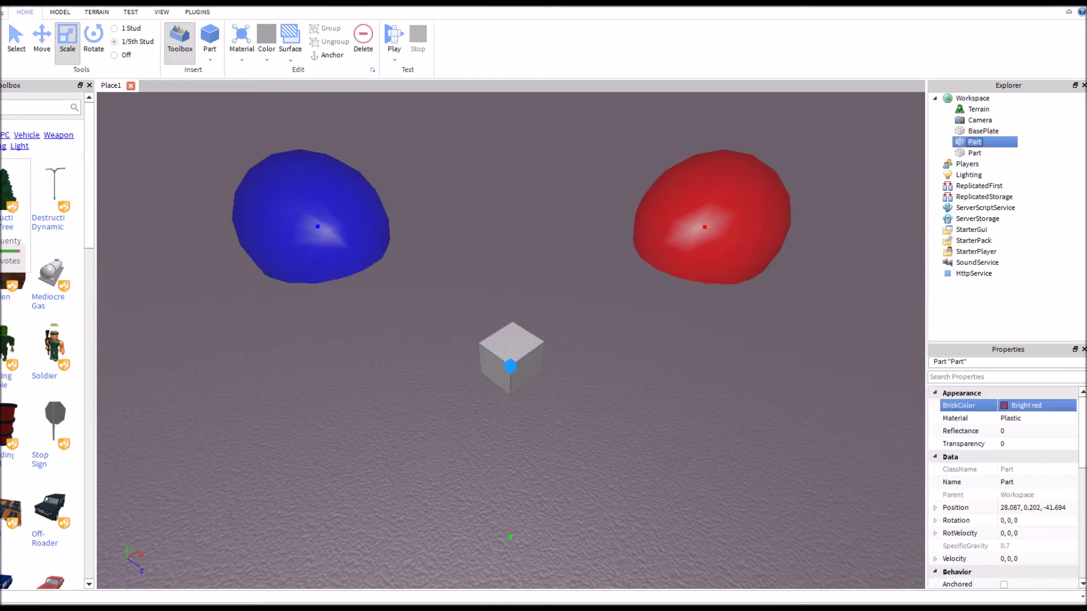
Raise the tiny red part 5 studs with the Move tool.
{"action": "left_click", "coordinate": [42, 39]}
{"action": "right_click_drag", "start_coordinate": [446, 250], "coordinate": [549, 295]}
{"action": "scroll", "coordinate": [980, 499], "scroll_direction": "down", "scroll_amount": 5}
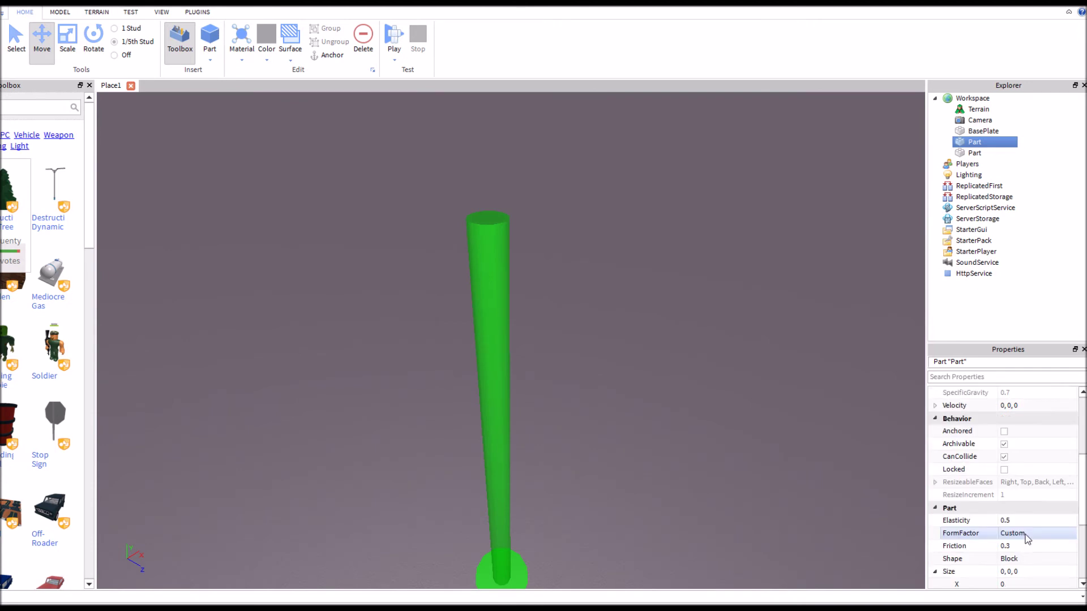
Lower the red part onto the grey part and combine both into one Union.
{"action": "key", "text": "f"}
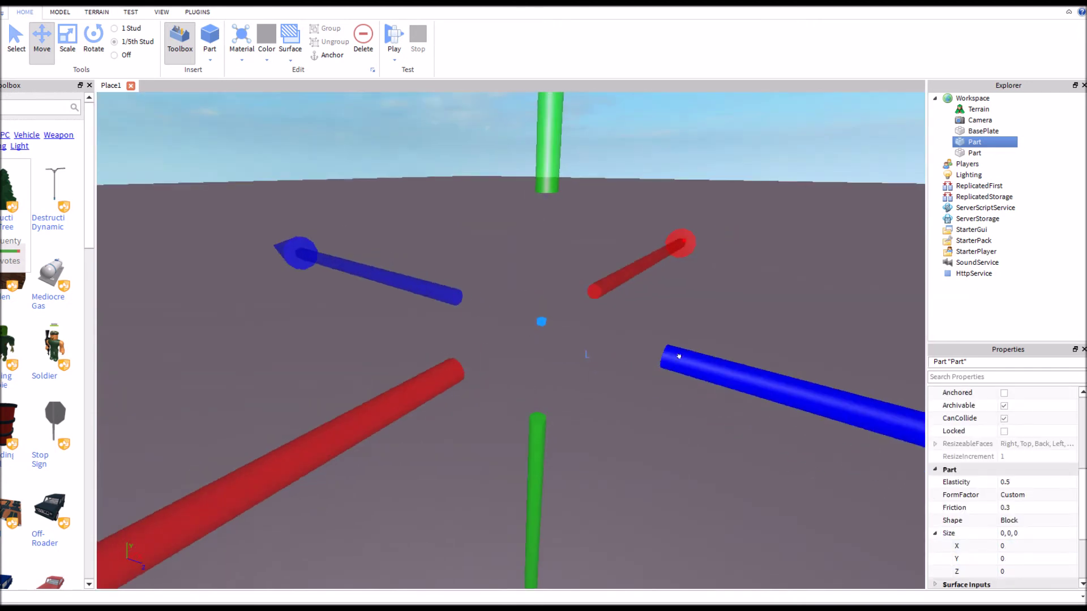
{"action": "right_click_drag", "start_coordinate": [596, 273], "coordinate": [588, 469]}
{"action": "scroll", "coordinate": [588, 469], "scroll_direction": "down", "scroll_amount": 5}
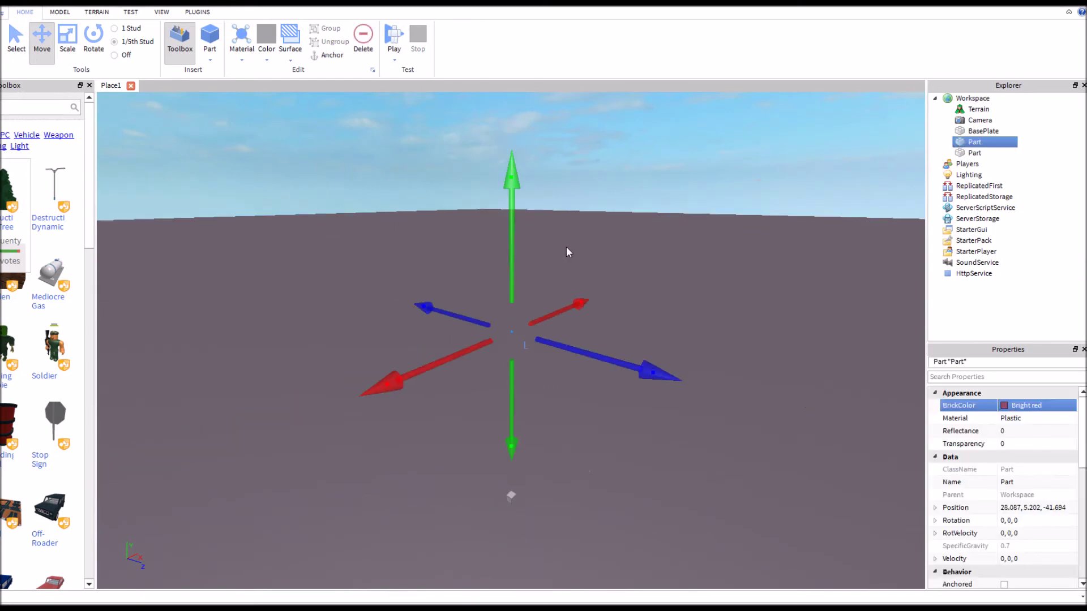
{"action": "right_click_drag", "start_coordinate": [509, 262], "coordinate": [513, 342]}
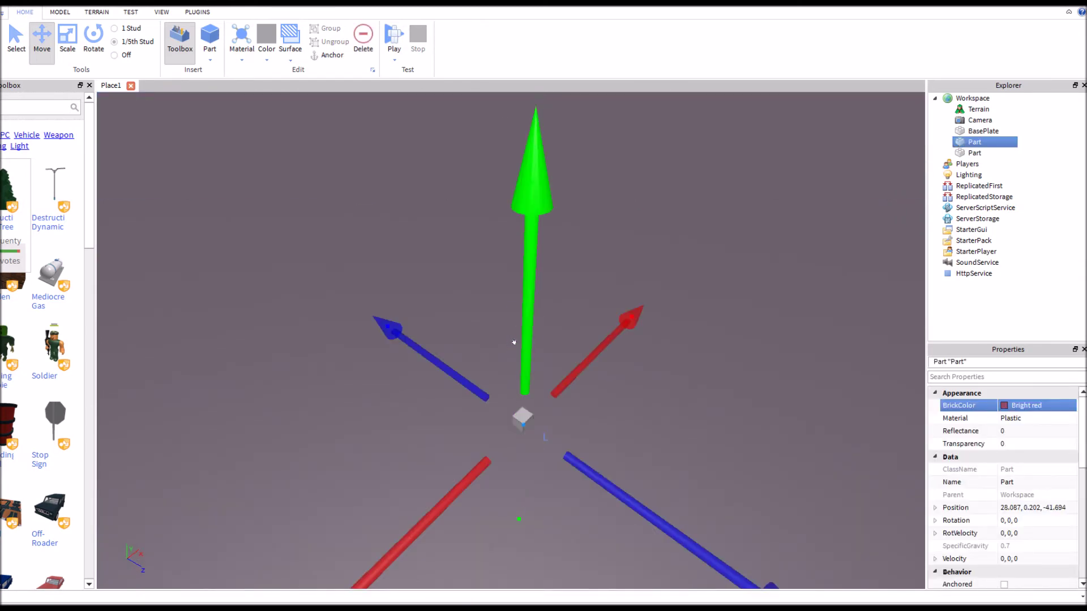
{"action": "key", "text": "ctrl+shift+g"}
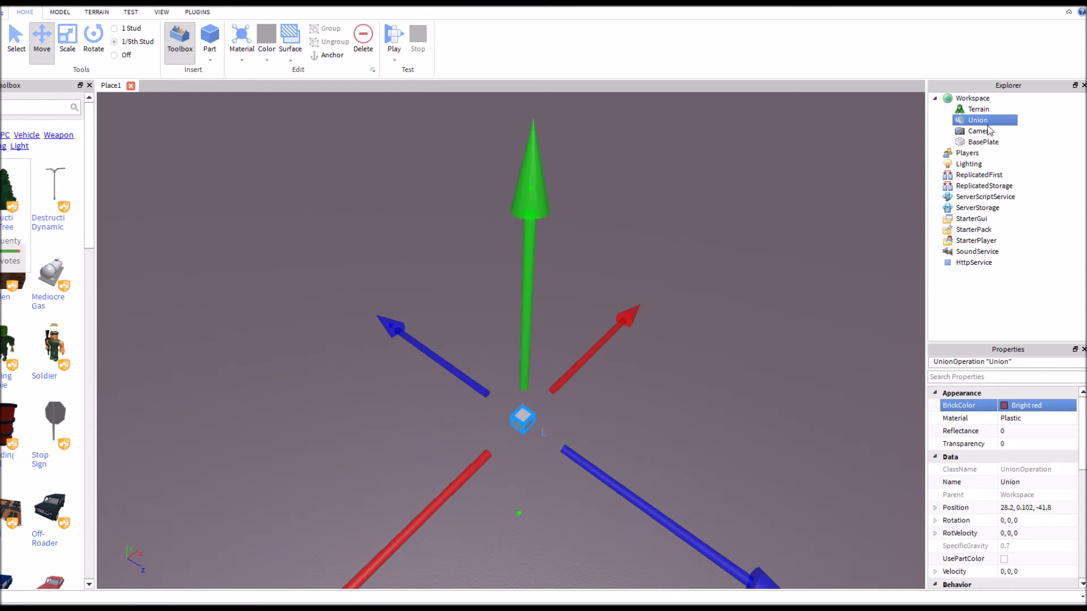
Scale the Union into a huge grey block and place a Toolbox character on its corner.
{"action": "scroll", "coordinate": [739, 269], "scroll_direction": "down", "scroll_amount": 5}
{"action": "right_click_drag", "start_coordinate": [739, 269], "coordinate": [739, 269]}
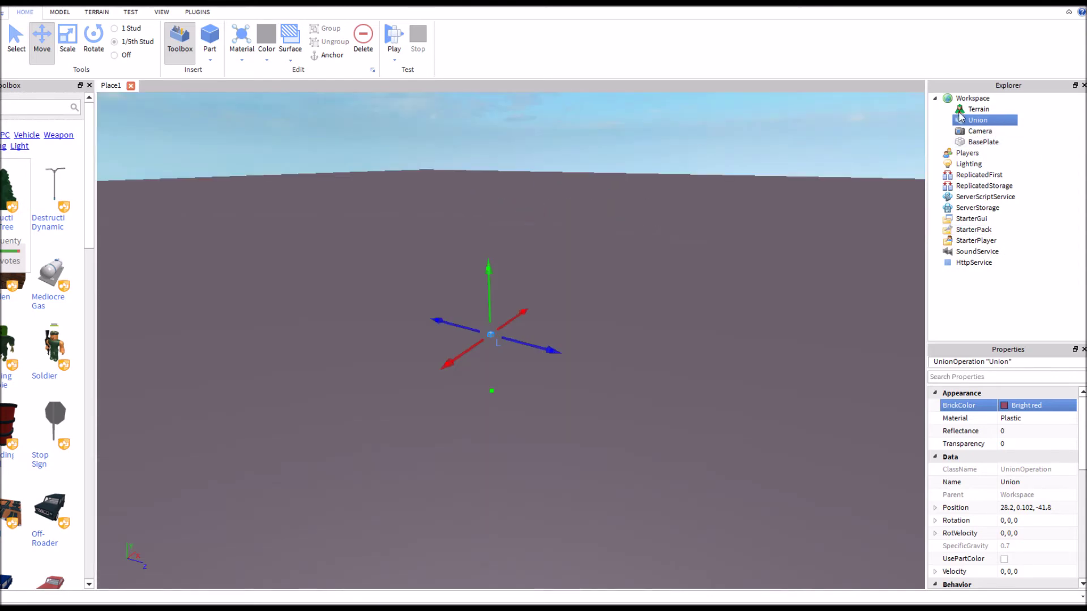
{"action": "left_click", "coordinate": [67, 38]}
{"action": "left_click_drag", "start_coordinate": [490, 299], "coordinate": [484, 265]}
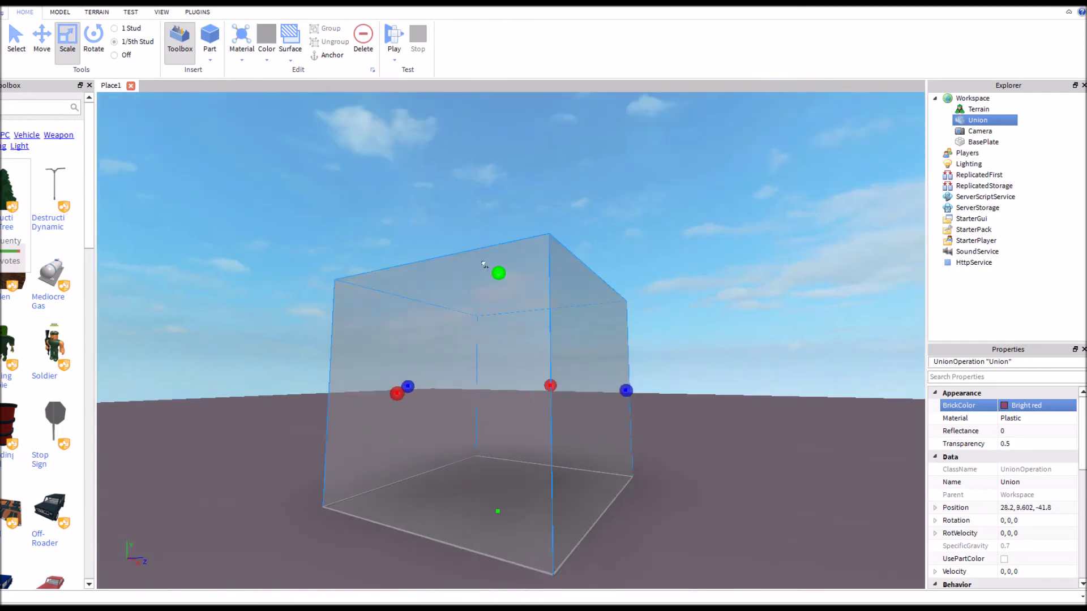
{"action": "right_click_drag", "start_coordinate": [484, 265], "coordinate": [657, 273]}
{"action": "left_click", "coordinate": [660, 270]}
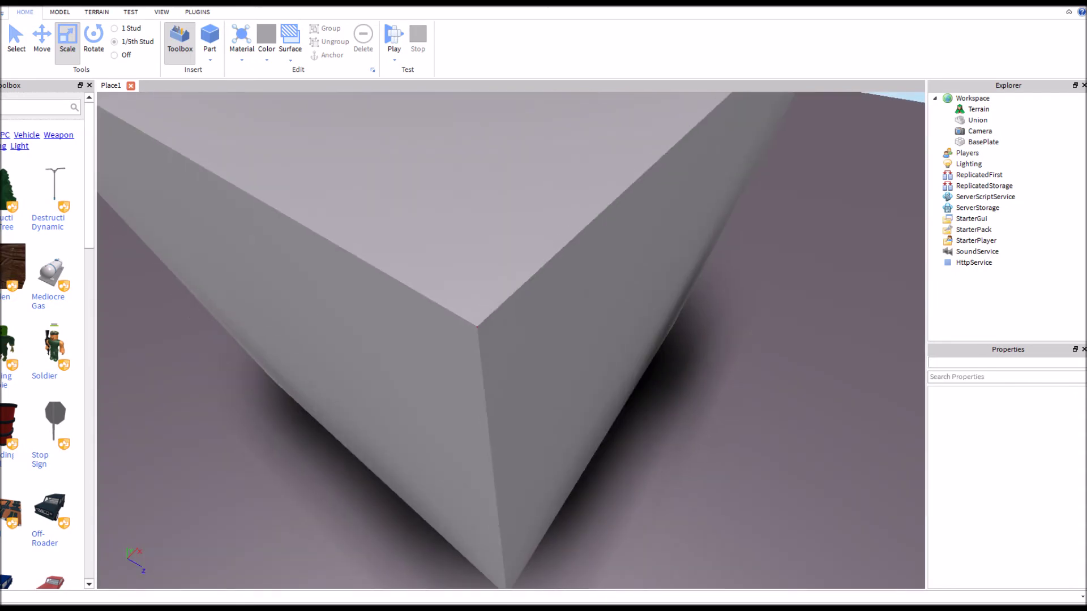
{"action": "left_click_drag", "start_coordinate": [16, 574], "coordinate": [485, 363]}
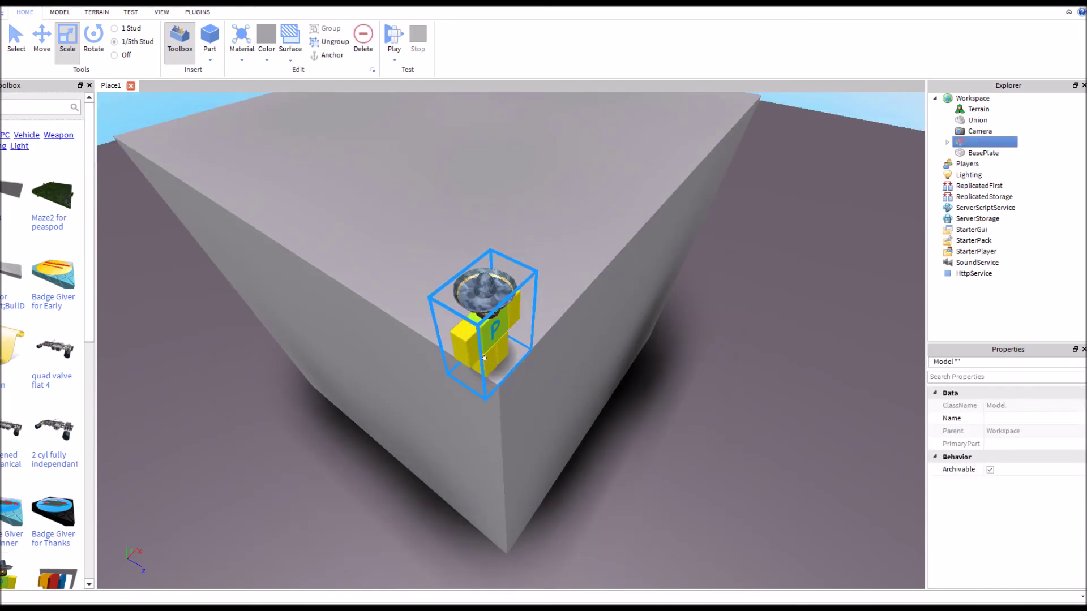
{"action": "right_click_drag", "start_coordinate": [485, 363], "coordinate": [486, 363]}
{"action": "left_click", "coordinate": [671, 413]}
{"action": "scroll", "coordinate": [670, 413], "scroll_direction": "up", "scroll_amount": 10}
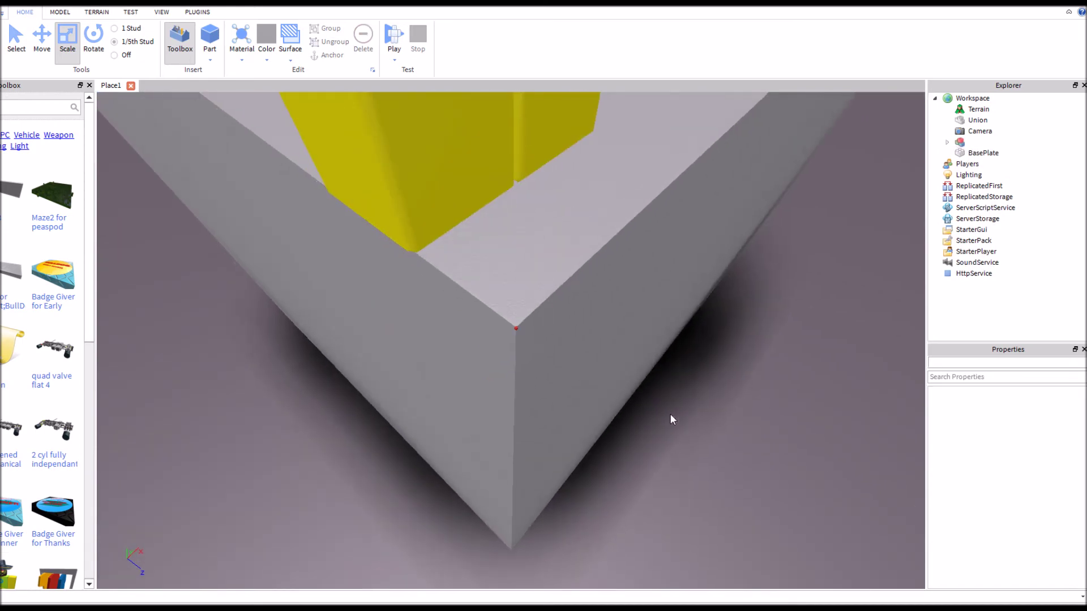
{"action": "scroll", "coordinate": [670, 413], "scroll_direction": "down", "scroll_amount": 5}
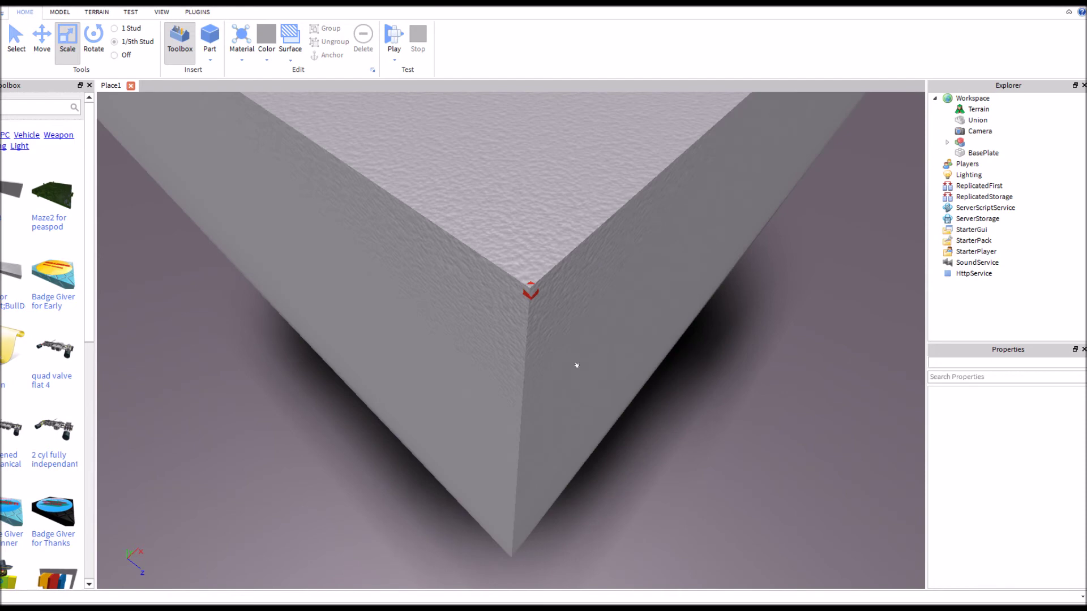
{"action": "mouse_move", "coordinate": [576, 365]}
{"action": "right_mouse_down"}
{"action": "mouse_move", "coordinate": [566, 338]}
{"action": "mouse_move", "coordinate": [550, 338]}
{"action": "right_mouse_up"}
{"action": "right_click_drag", "start_coordinate": [455, 355], "coordinate": [455, 355]}
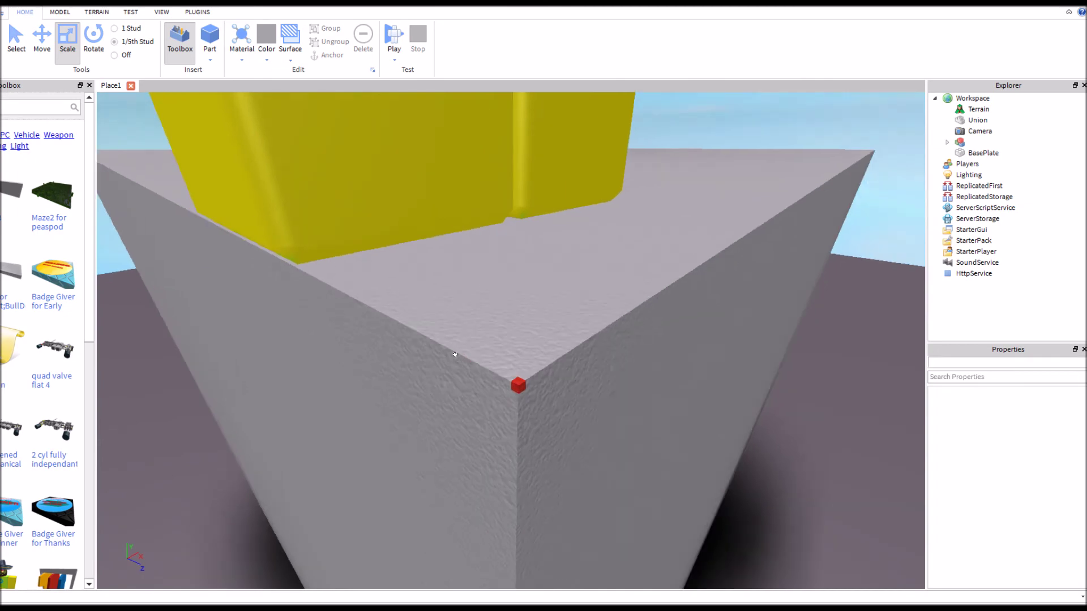
{"action": "left_click", "coordinate": [517, 373]}
{"action": "left_click", "coordinate": [822, 375]}
{"action": "right_click_drag", "start_coordinate": [823, 375], "coordinate": [690, 439]}
{"action": "scroll", "coordinate": [655, 440], "scroll_direction": "down", "scroll_amount": 3}
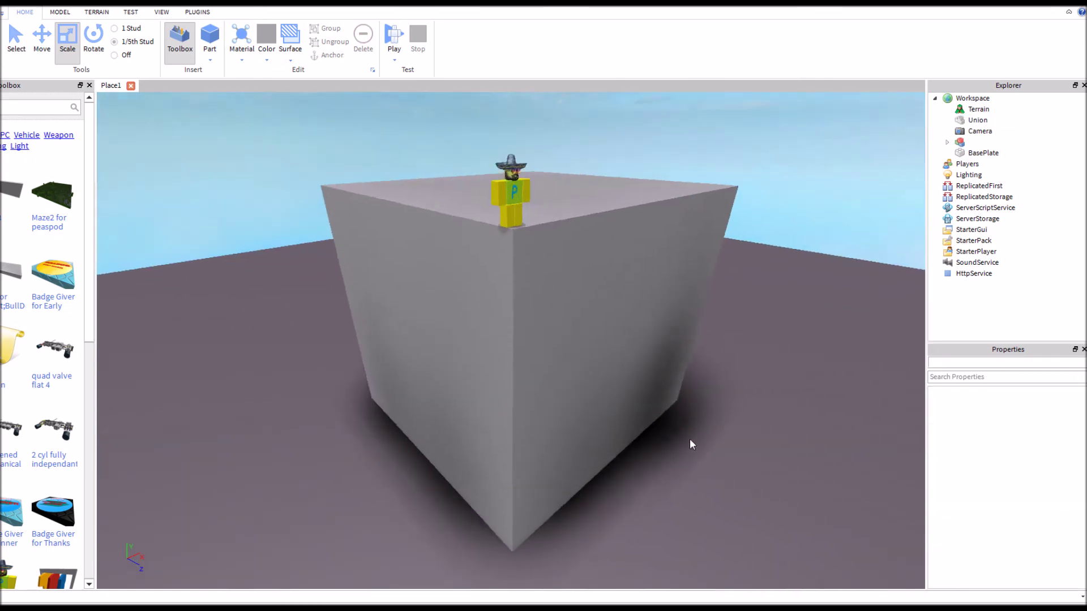
{"action": "scroll", "coordinate": [689, 440], "scroll_direction": "up", "scroll_amount": 5}
{"action": "scroll", "coordinate": [690, 439], "scroll_direction": "down", "scroll_amount": 5}
{"action": "scroll", "coordinate": [689, 439], "scroll_direction": "up", "scroll_amount": 10}
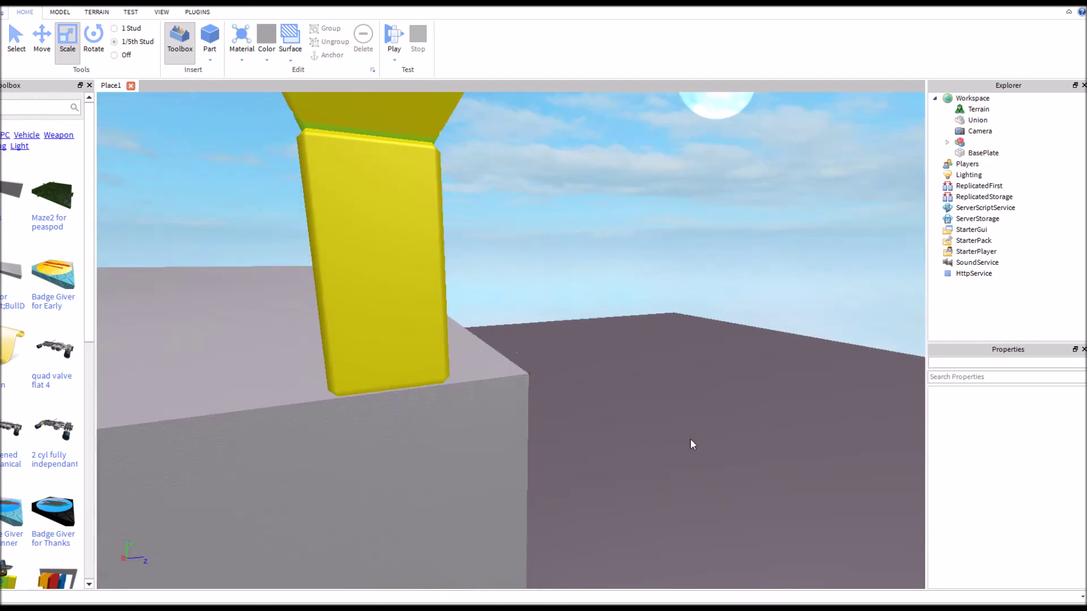
{"action": "scroll", "coordinate": [689, 439], "scroll_direction": "down", "scroll_amount": 3}
{"action": "scroll", "coordinate": [689, 439], "scroll_direction": "up", "scroll_amount": 6}
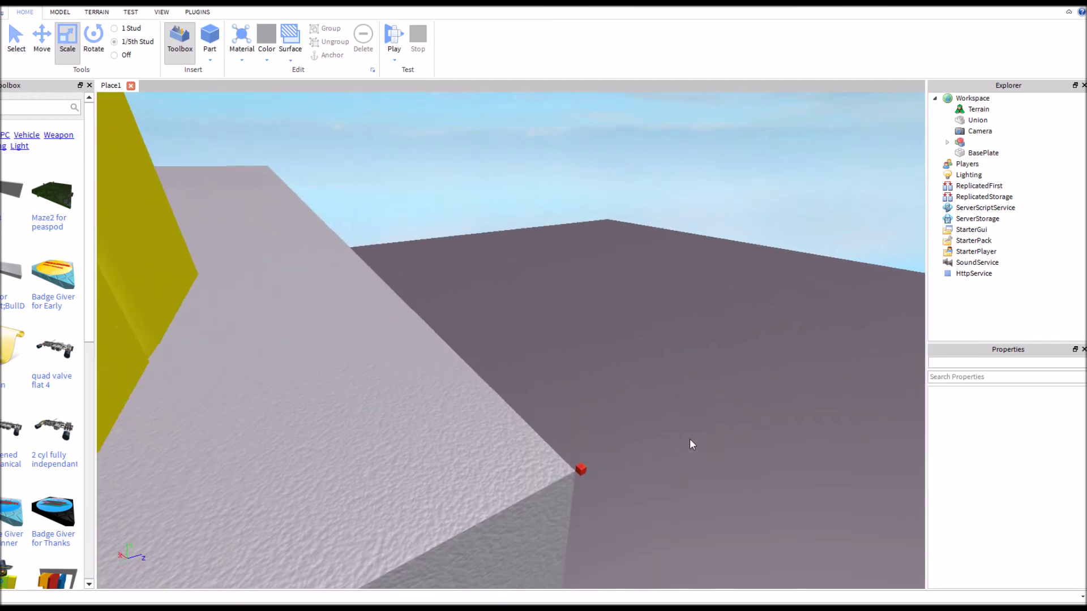
{"action": "left_click", "coordinate": [584, 469]}
Separate the Union back into its two Parts from the right-click menu.
{"action": "scroll", "coordinate": [606, 432], "scroll_direction": "down", "scroll_amount": 3}
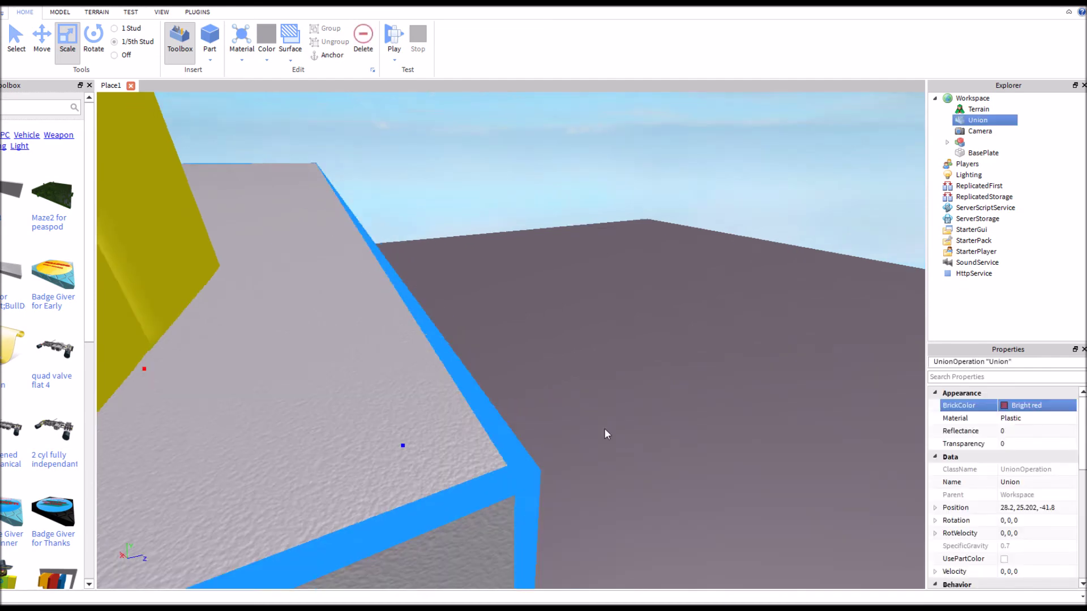
{"action": "scroll", "coordinate": [607, 432], "scroll_direction": "up", "scroll_amount": 6}
{"action": "scroll", "coordinate": [1024, 499], "scroll_direction": "down", "scroll_amount": 4}
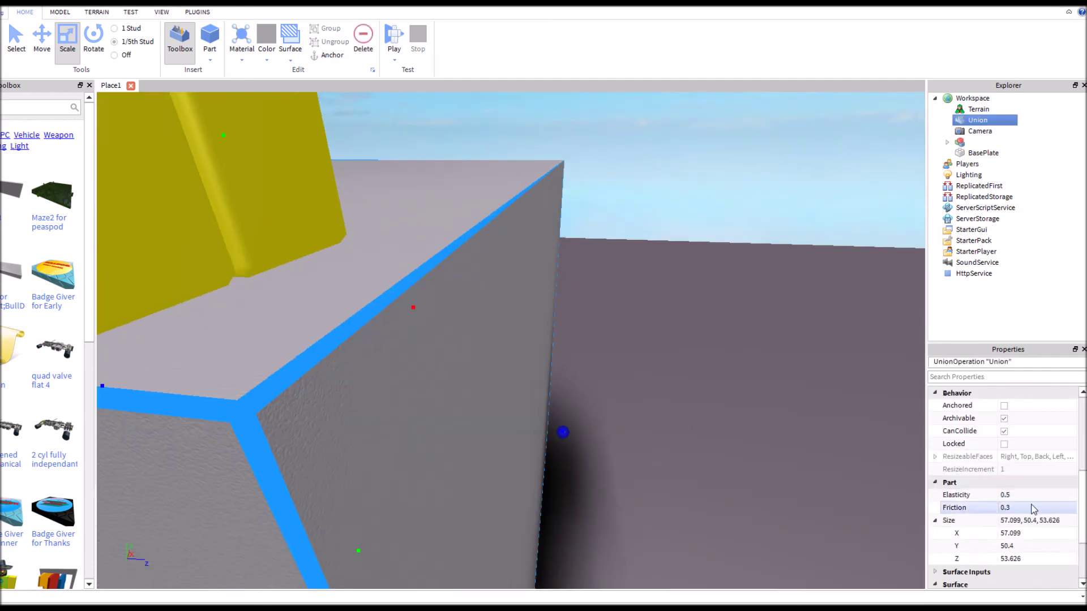
{"action": "scroll", "coordinate": [1031, 507], "scroll_direction": "down", "scroll_amount": 3}
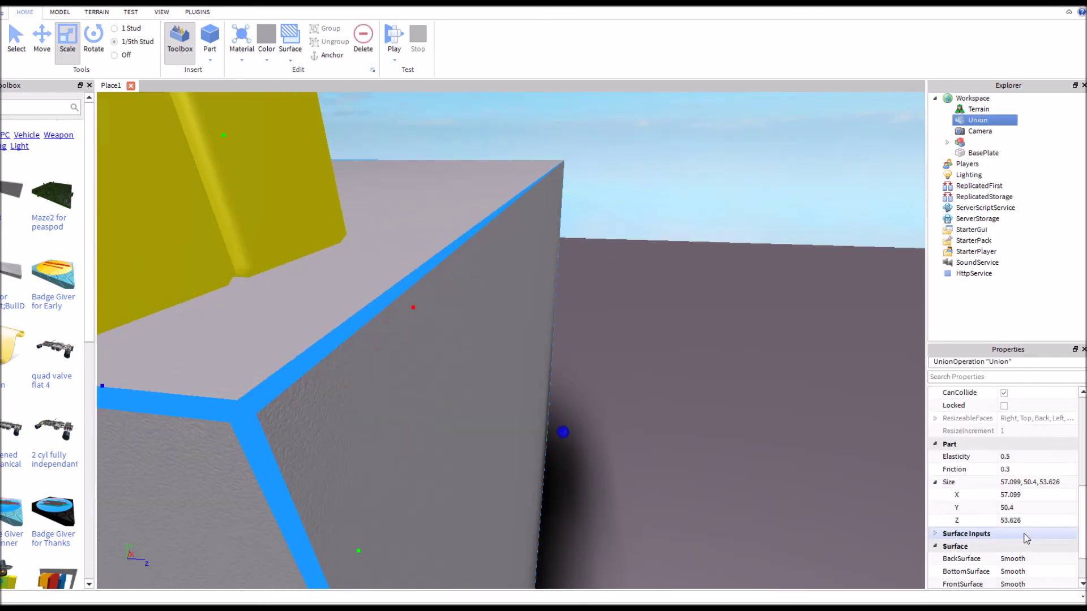
{"action": "right_click", "coordinate": [480, 328]}
{"action": "left_click", "coordinate": [509, 480]}
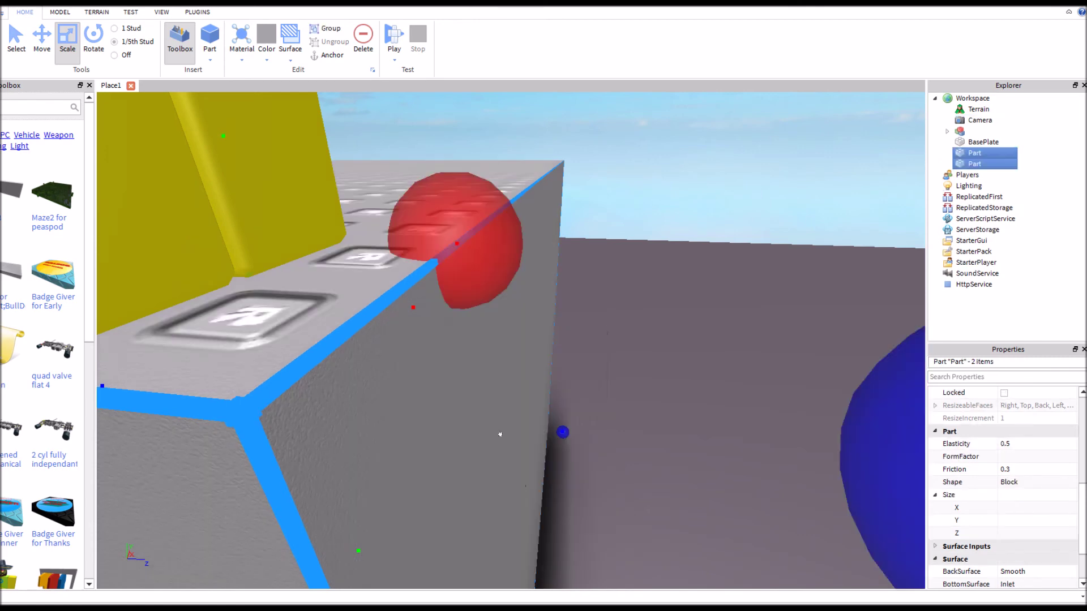
Check the small separated Part's Size values in Properties, leaving Size Y unchanged.
{"action": "left_click", "coordinate": [240, 412]}
{"action": "scroll", "coordinate": [1007, 498], "scroll_direction": "down", "scroll_amount": 4}
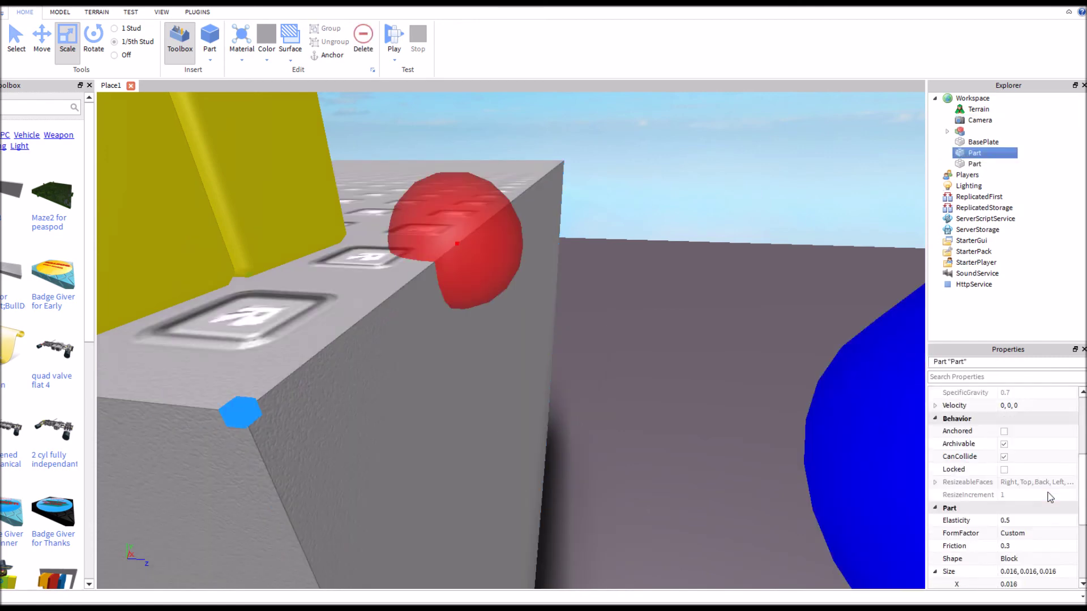
{"action": "double_click", "coordinate": [978, 494]}
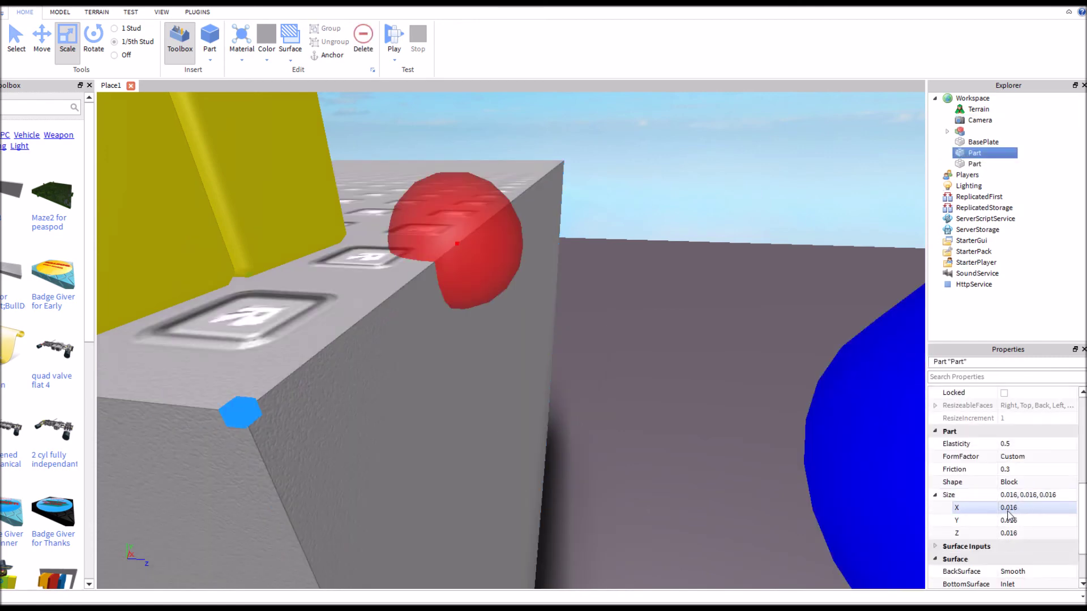
{"action": "left_click", "coordinate": [1015, 520]}
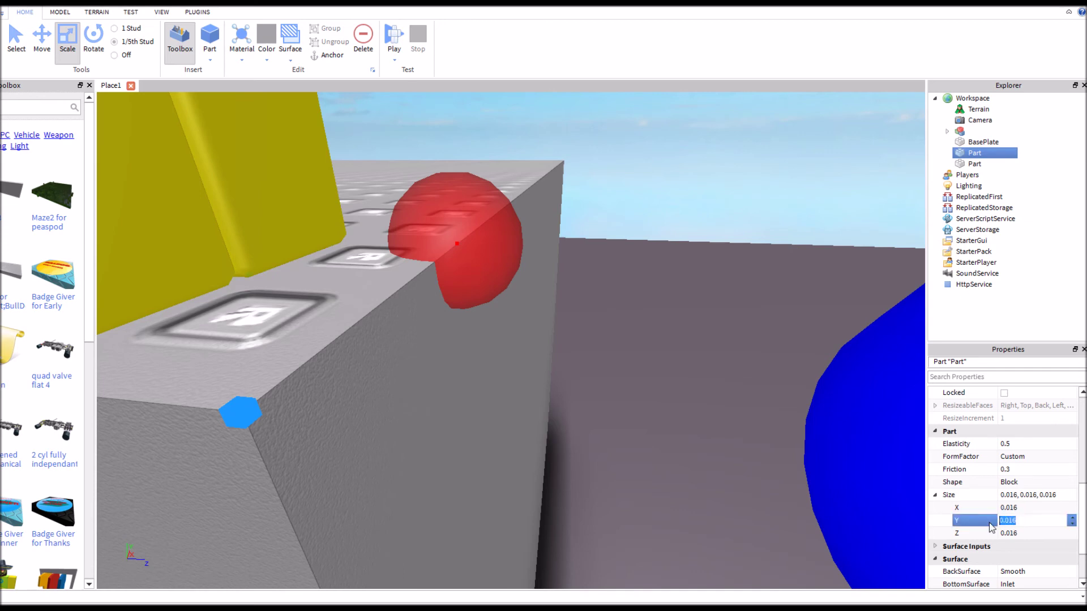
{"action": "key", "text": "Return"}
{"action": "left_click", "coordinate": [688, 398]}
{"action": "scroll", "coordinate": [640, 403], "scroll_direction": "down", "scroll_amount": 5}
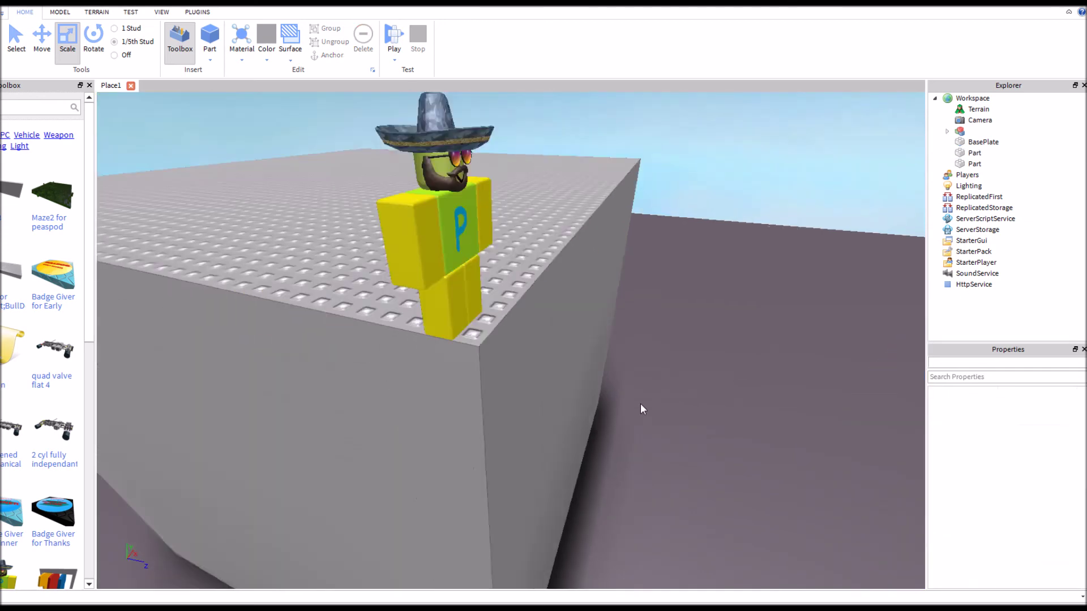
{"action": "scroll", "coordinate": [640, 403], "scroll_direction": "up", "scroll_amount": 5}
{"action": "scroll", "coordinate": [640, 403], "scroll_direction": "up", "scroll_amount": 5}
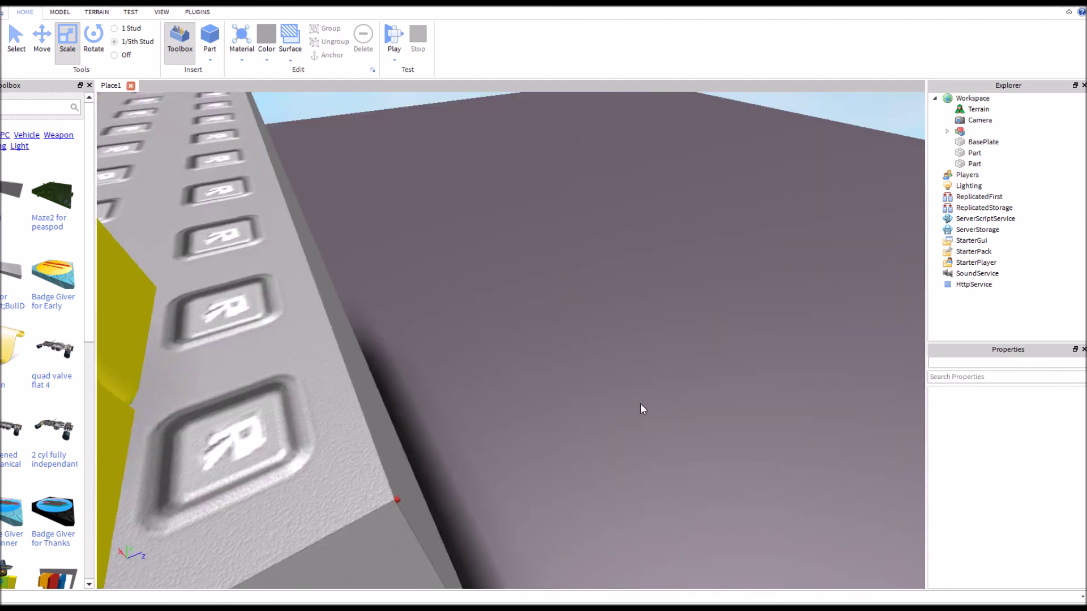
{"action": "scroll", "coordinate": [640, 403], "scroll_direction": "down", "scroll_amount": 2}
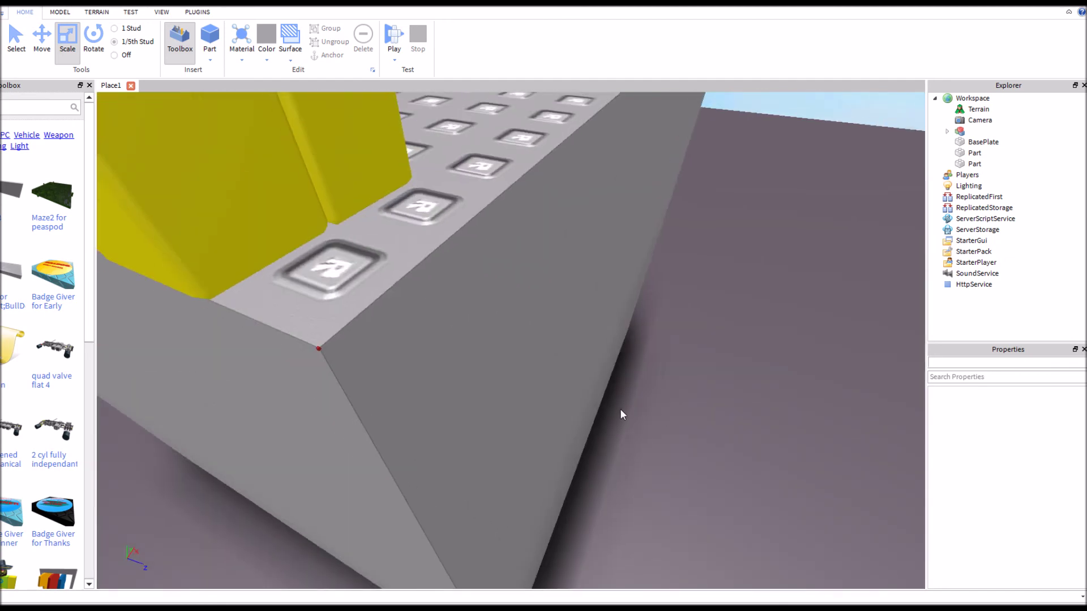
{"action": "right_click_drag", "start_coordinate": [620, 409], "coordinate": [609, 399]}
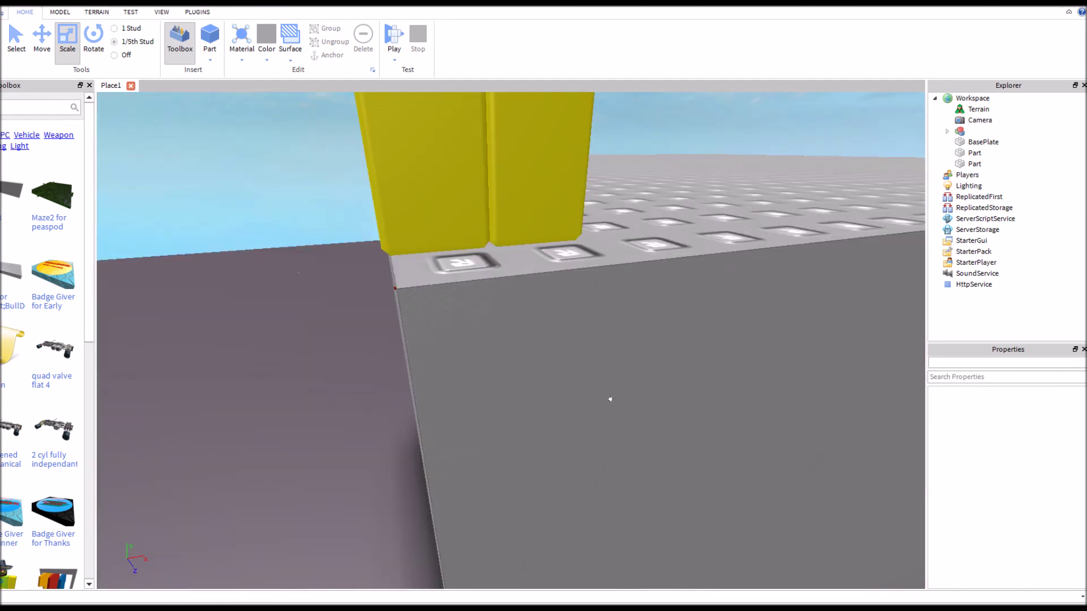